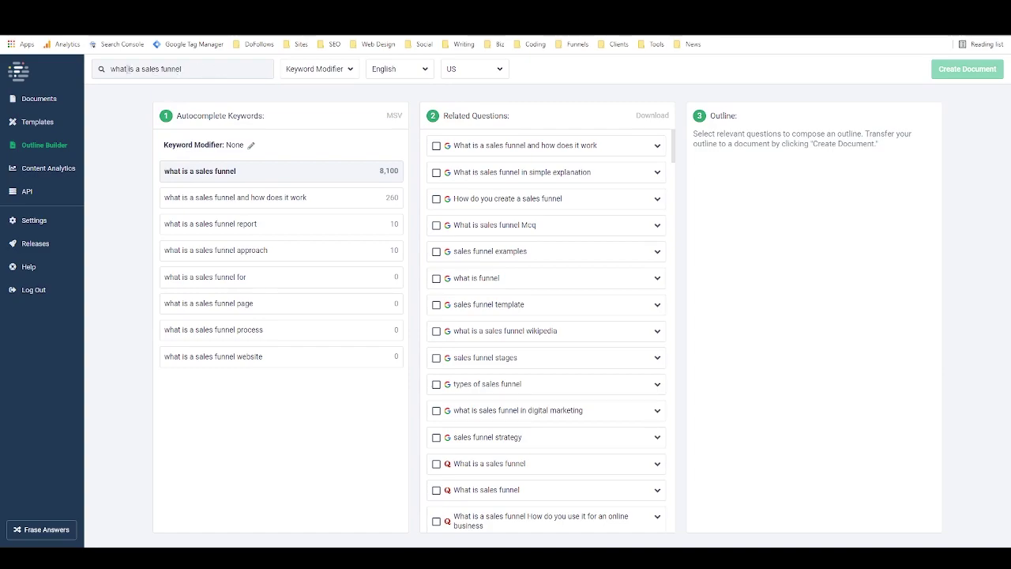
# Look over the 'what is a sales funnel' query and scroll through its related questions.
pyautogui.moveTo(111, 68); pyautogui.dragTo(179, 69)
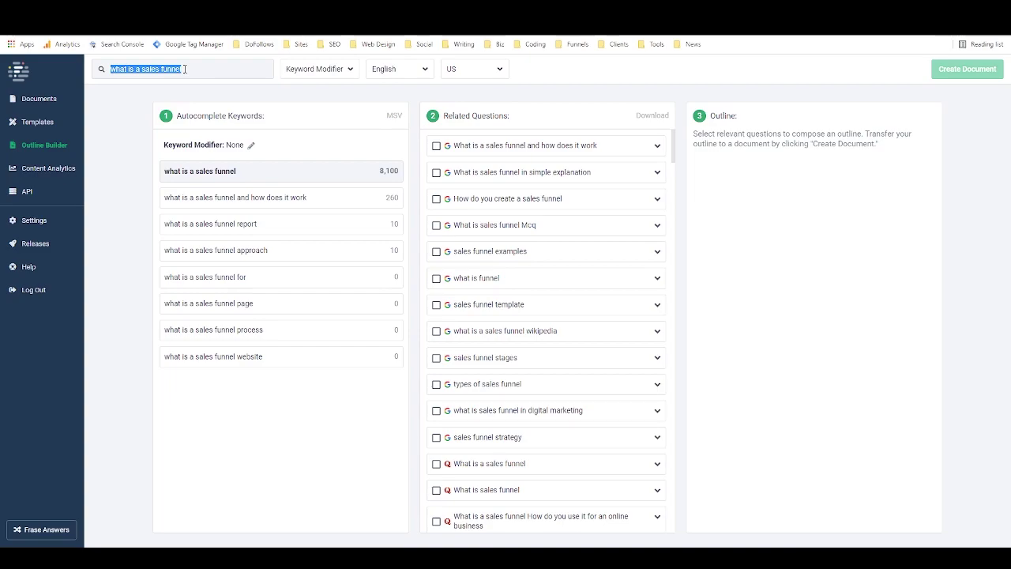
pyautogui.click(184, 69)
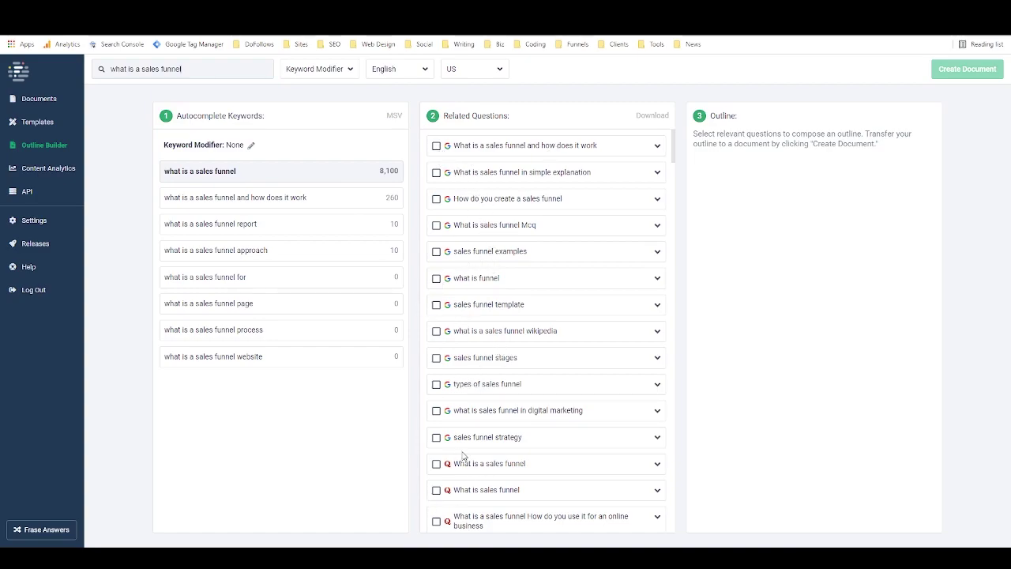
pyautogui.scroll(-5, 503, 413)
pyautogui.scroll(-12, 503, 413)
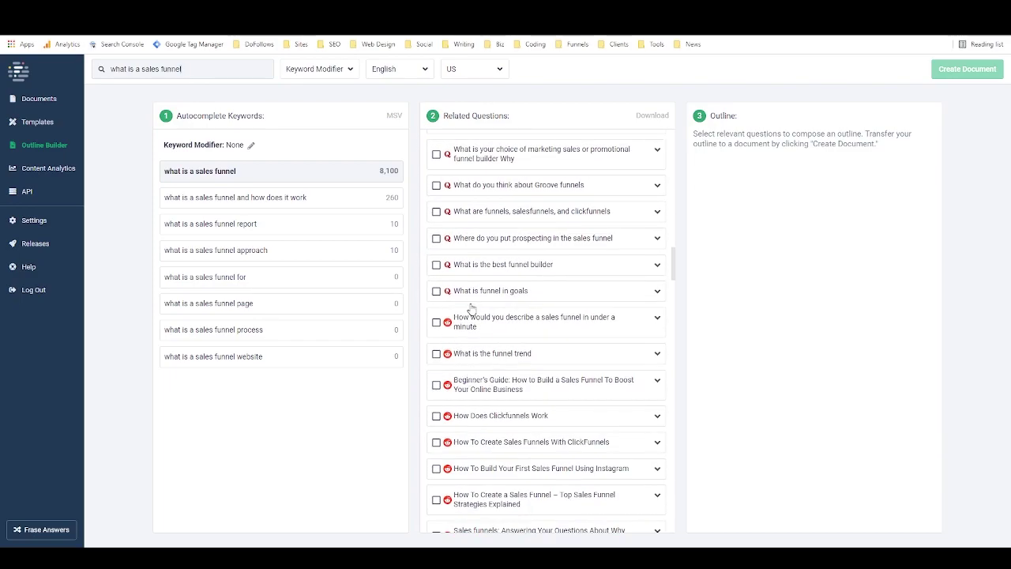
pyautogui.scroll(10, 491, 306)
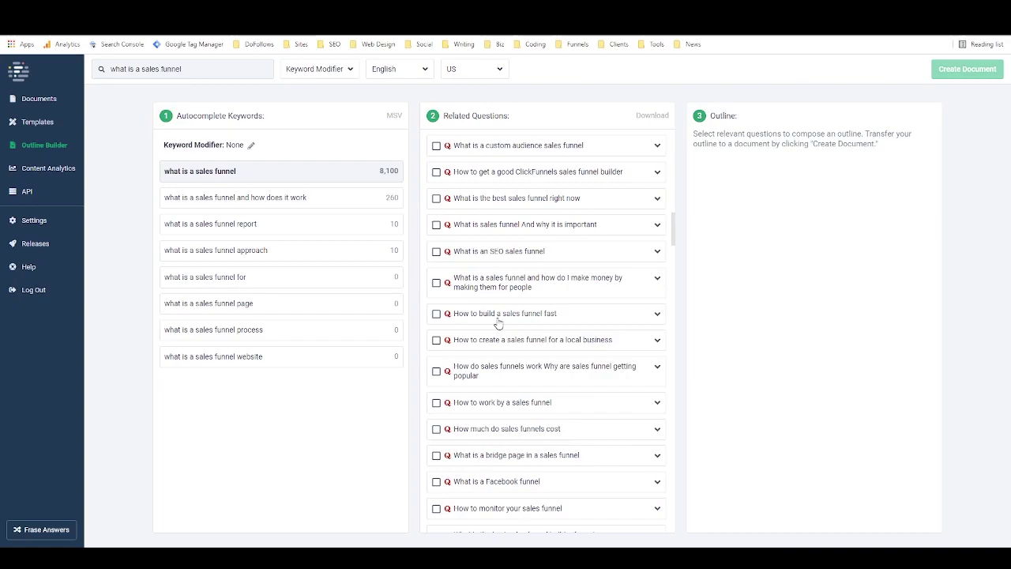
pyautogui.scroll(5, 510, 268)
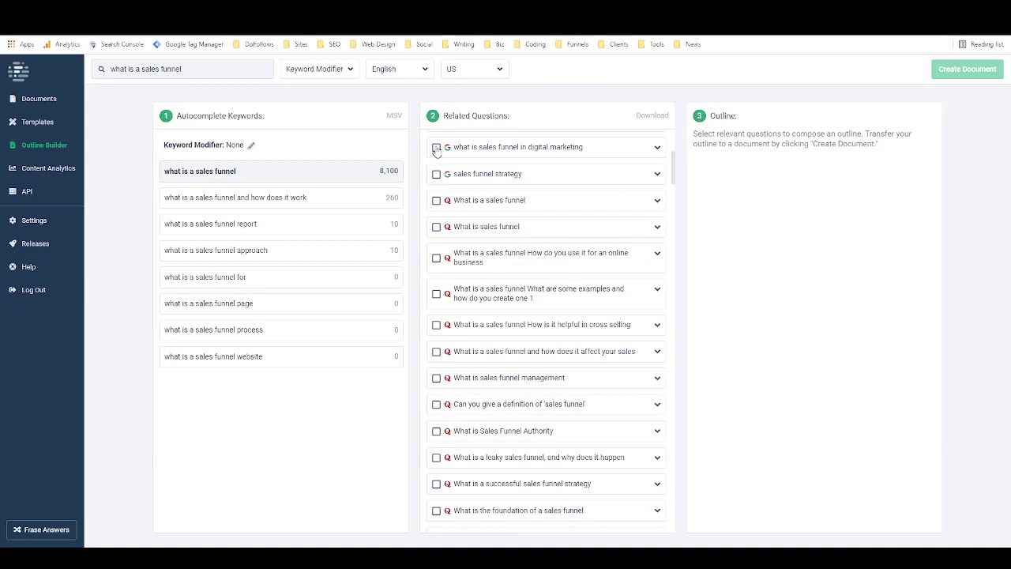
pyautogui.scroll(3, 499, 206)
pyautogui.scroll(1, 500, 205)
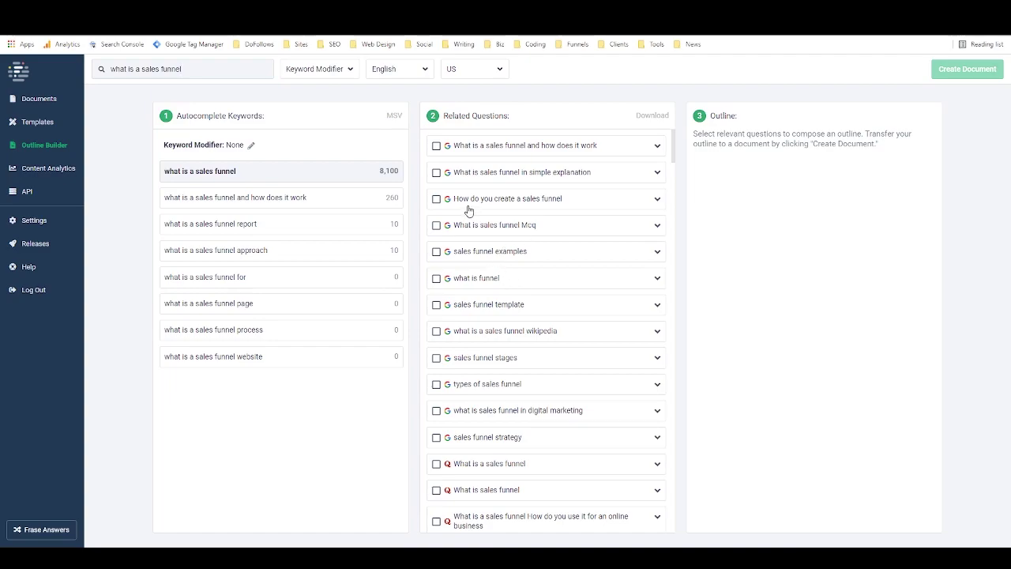
# Tick six questions (how it works, simple explanation, creating, examples, template, strategy) and create the document.
pyautogui.click(435, 146)
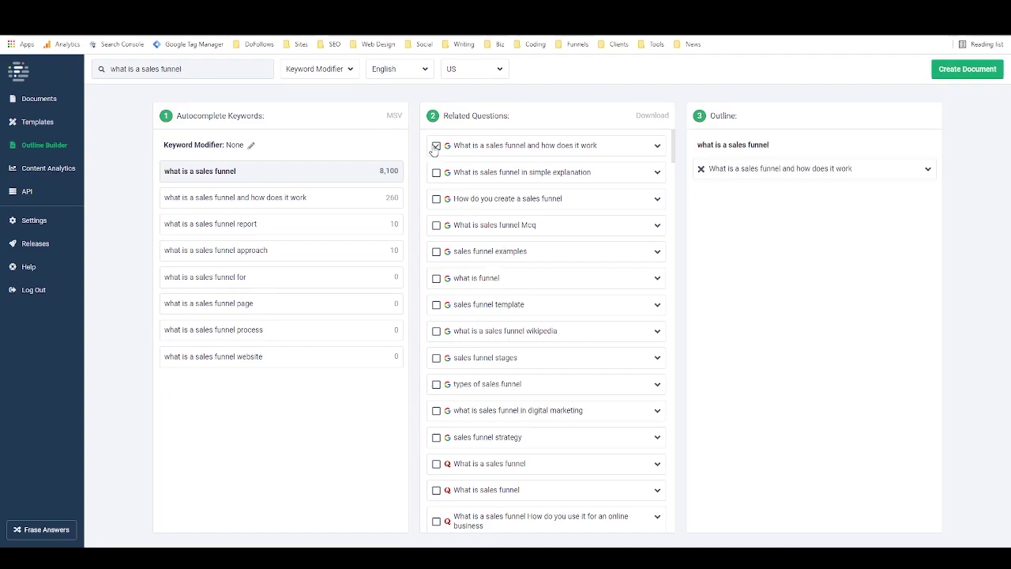
pyautogui.click(437, 173)
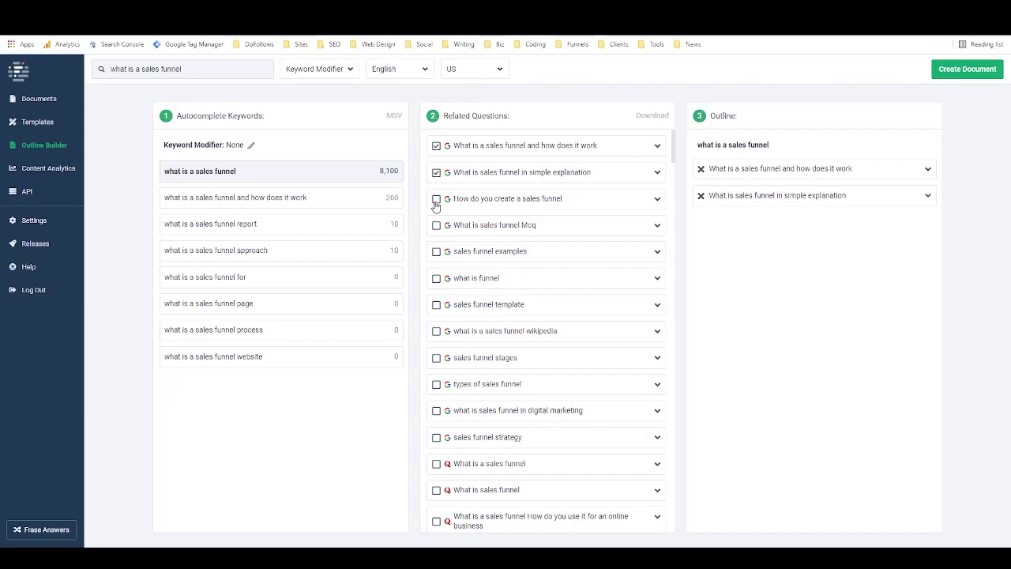
pyautogui.click(436, 199)
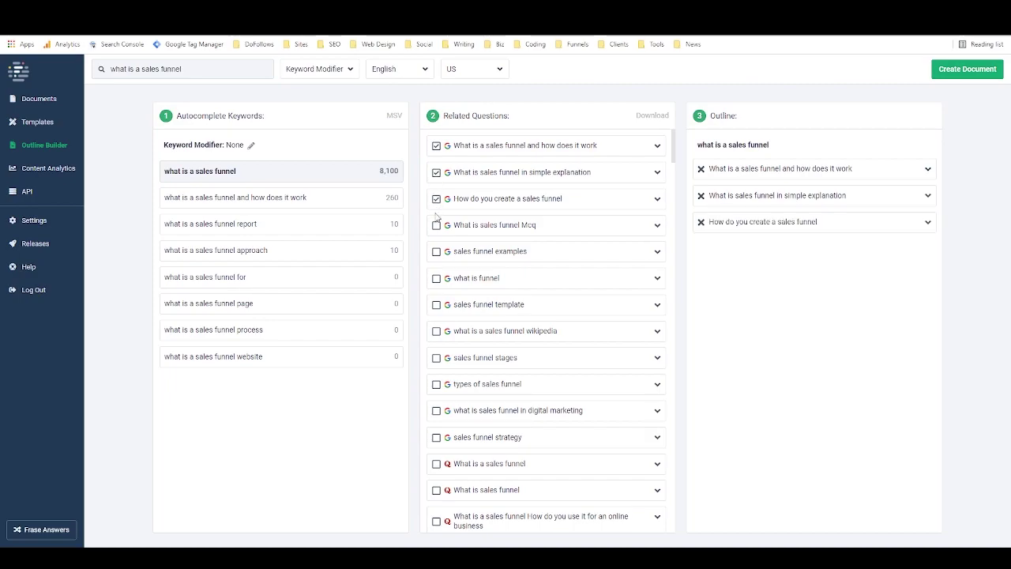
pyautogui.click(437, 251)
pyautogui.click(436, 305)
pyautogui.click(437, 436)
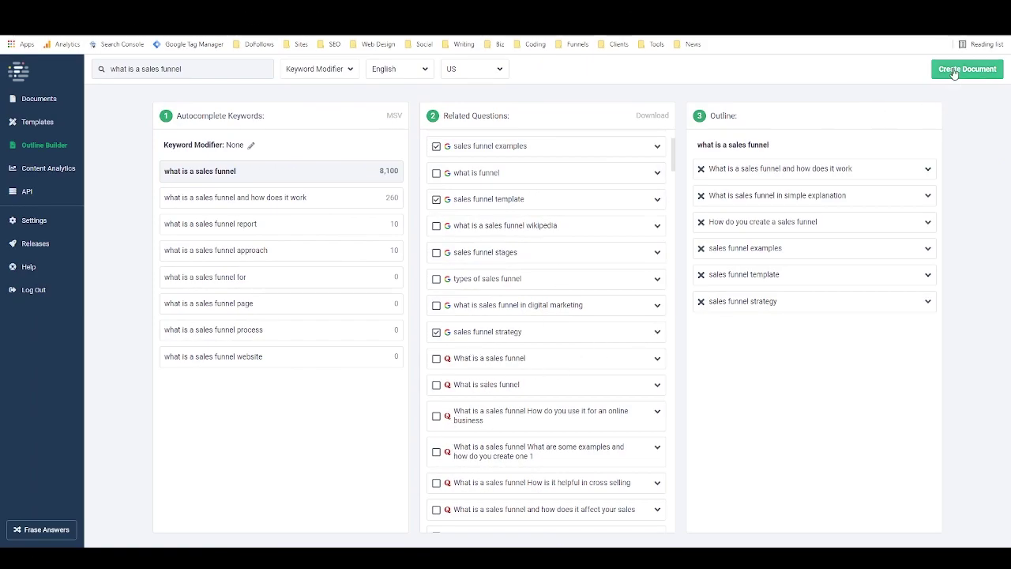
pyautogui.click(950, 70)
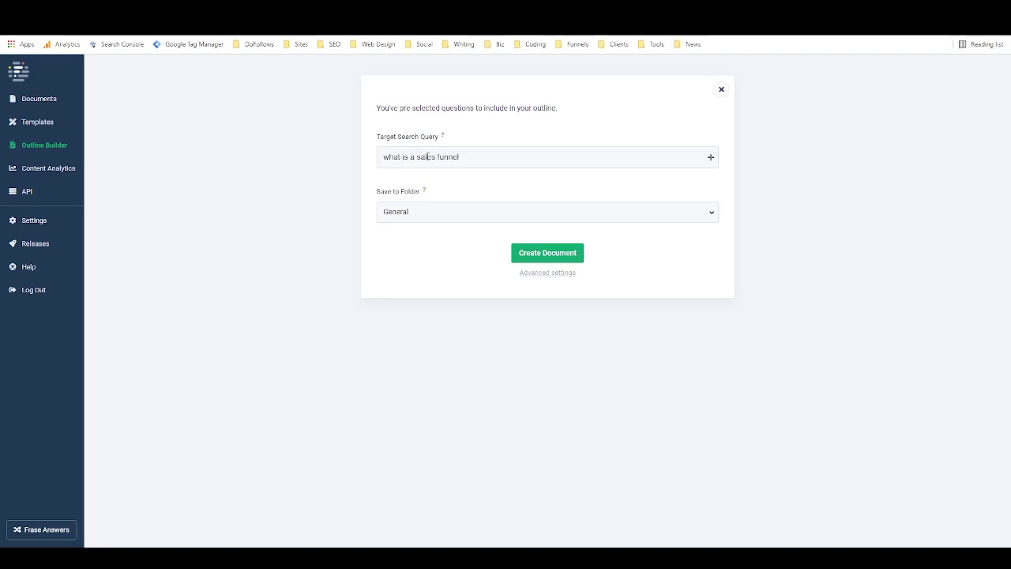
pyautogui.click(544, 254)
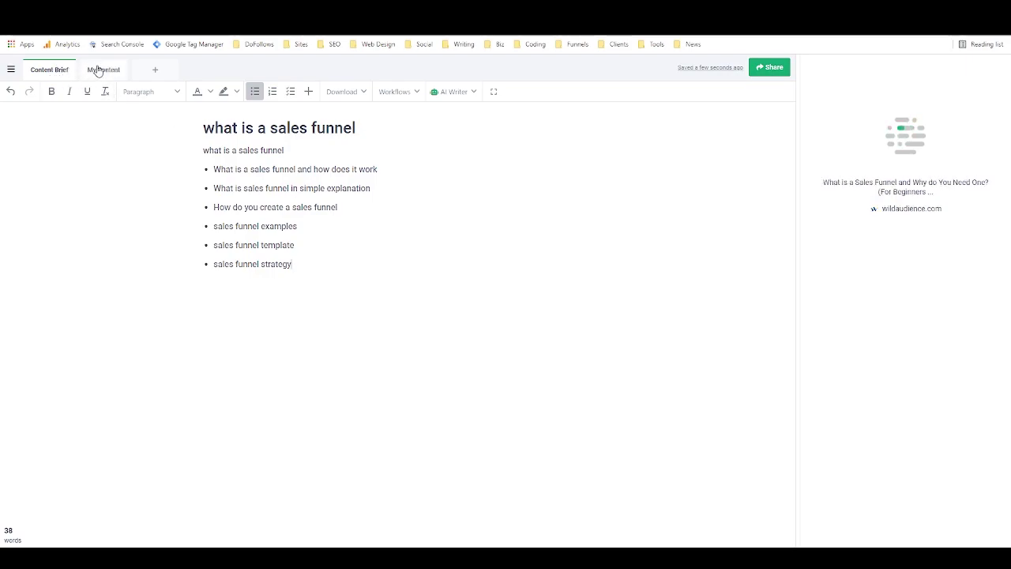
# Cut the outline questions out of the Content Brief and paste them into My Content.
pyautogui.moveTo(195, 151); pyautogui.dragTo(320, 269)
pyautogui.hotkey('ctrl', 'c')
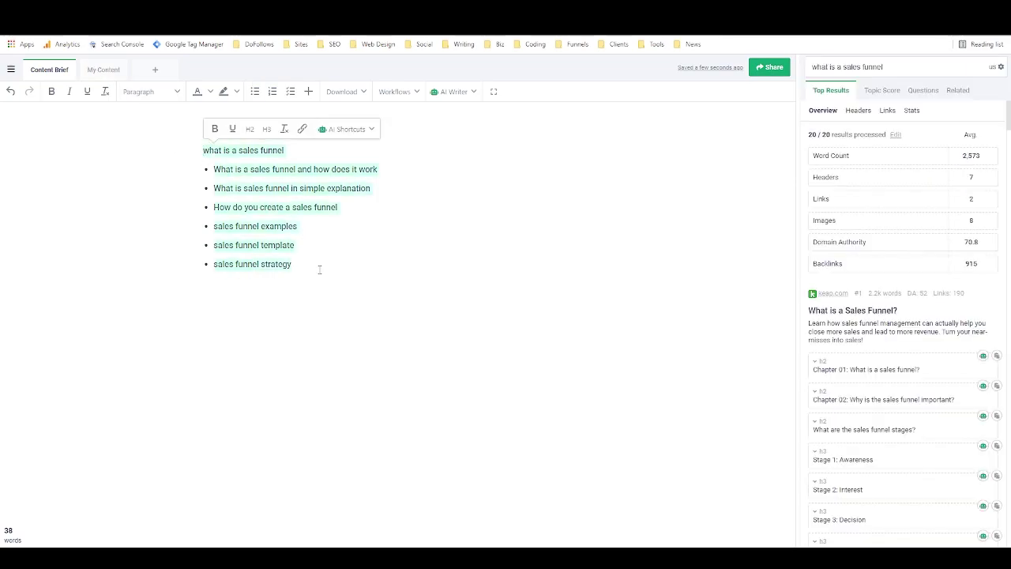
pyautogui.press('BackSpace')
pyautogui.click(101, 74)
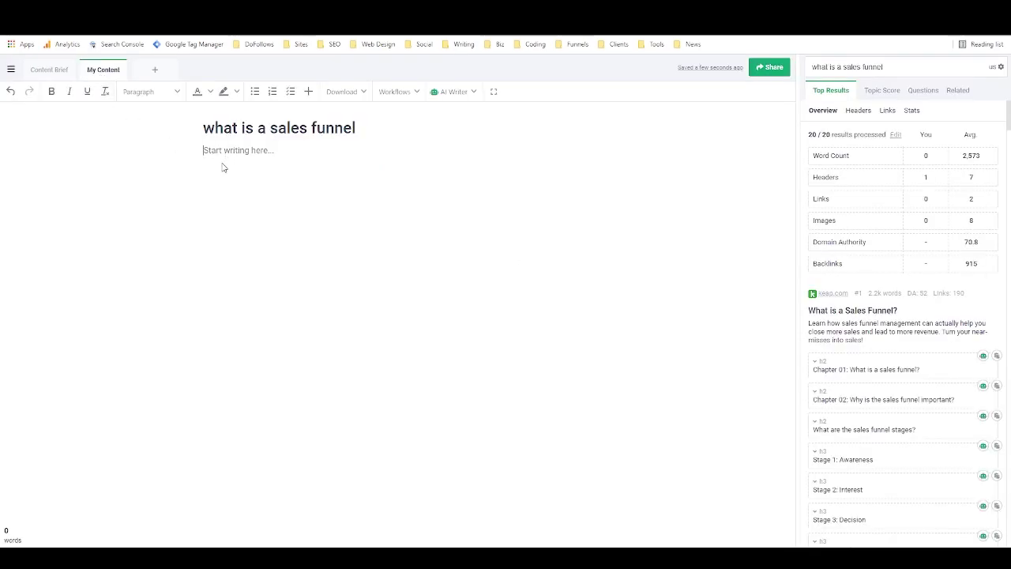
pyautogui.hotkey('ctrl', 'v')
# Add blank lines above the questions, retype the top line as 'FAQ', and return to the brief.
pyautogui.click(203, 151)
pyautogui.press('Return')
pyautogui.press('Return')
pyautogui.press('Return')
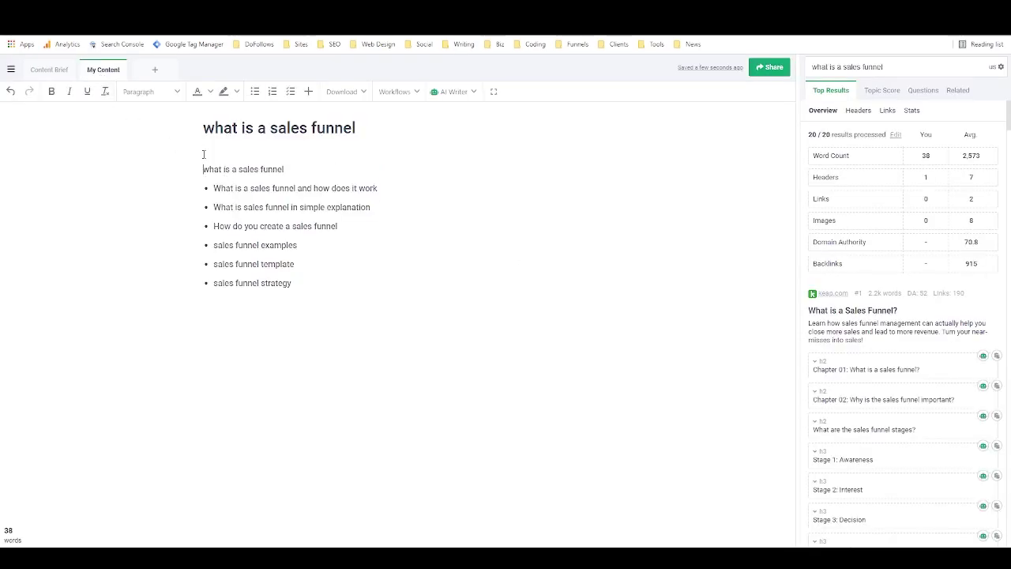
pyautogui.moveTo(289, 204); pyautogui.dragTo(189, 210)
pyautogui.write('FAQ')
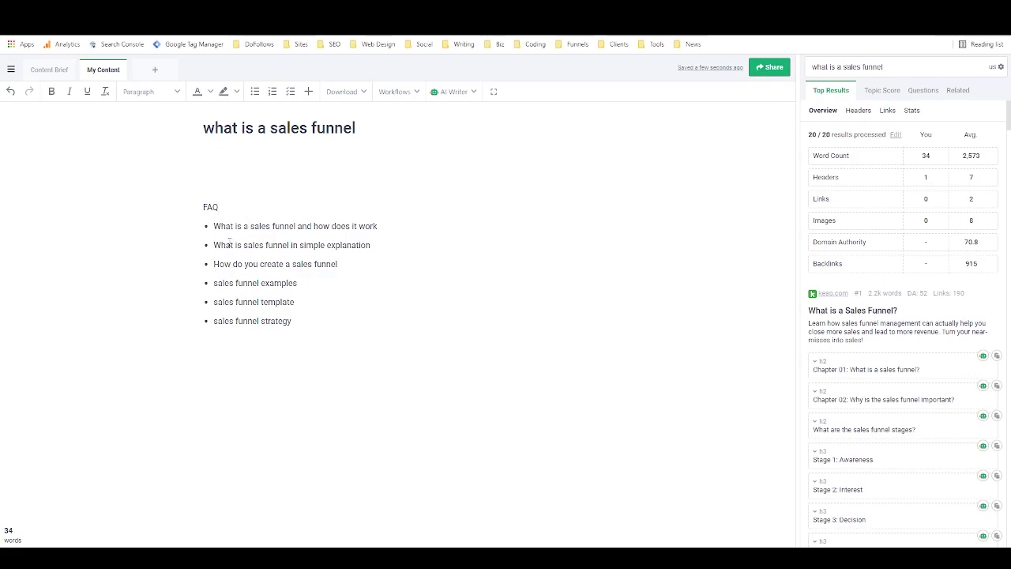
pyautogui.click(50, 73)
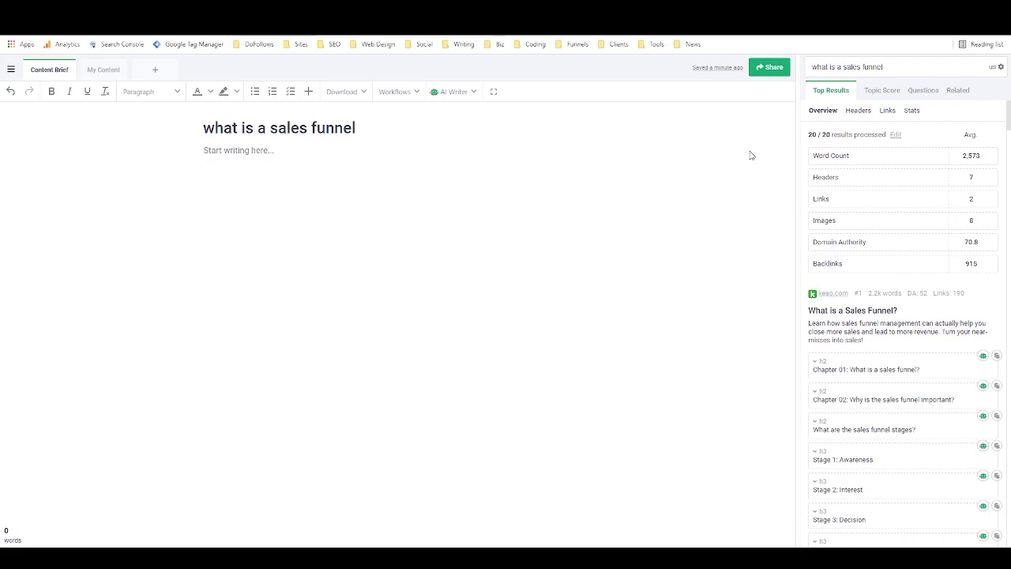
pyautogui.click(895, 135)
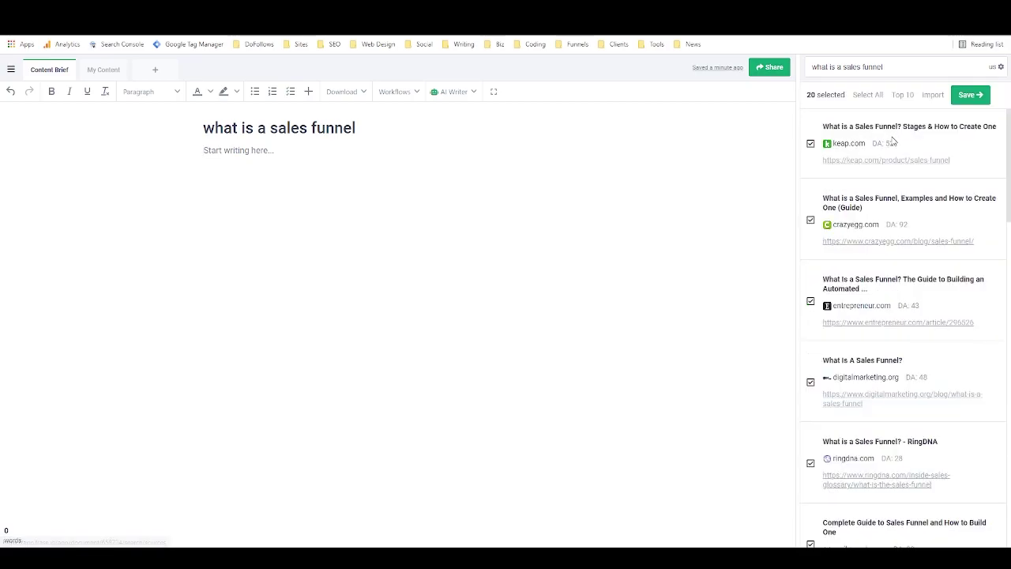
pyautogui.scroll(-3, 896, 171)
pyautogui.scroll(-6, 903, 170)
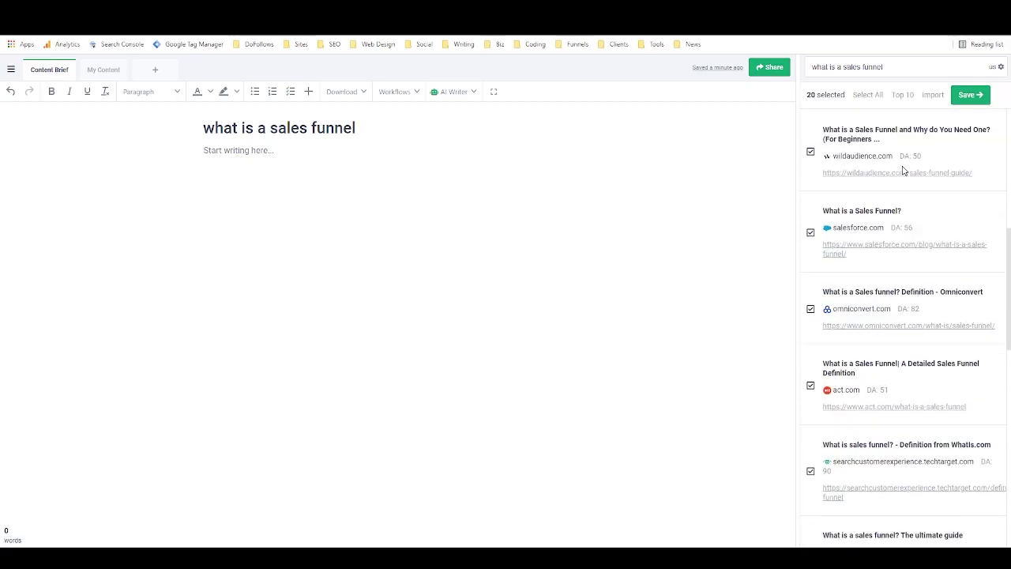
pyautogui.scroll(-3, 904, 172)
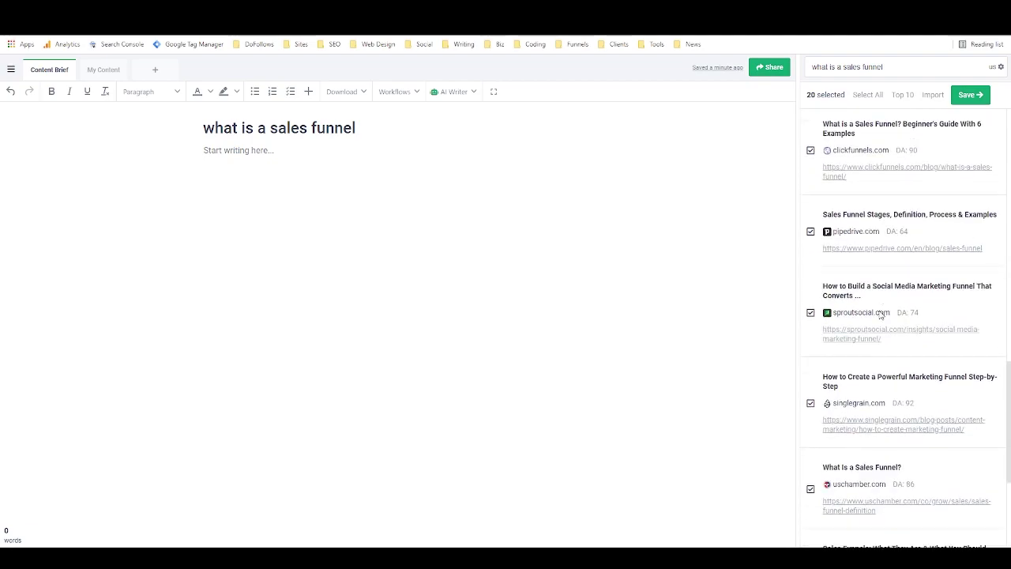
pyautogui.scroll(-2, 881, 314)
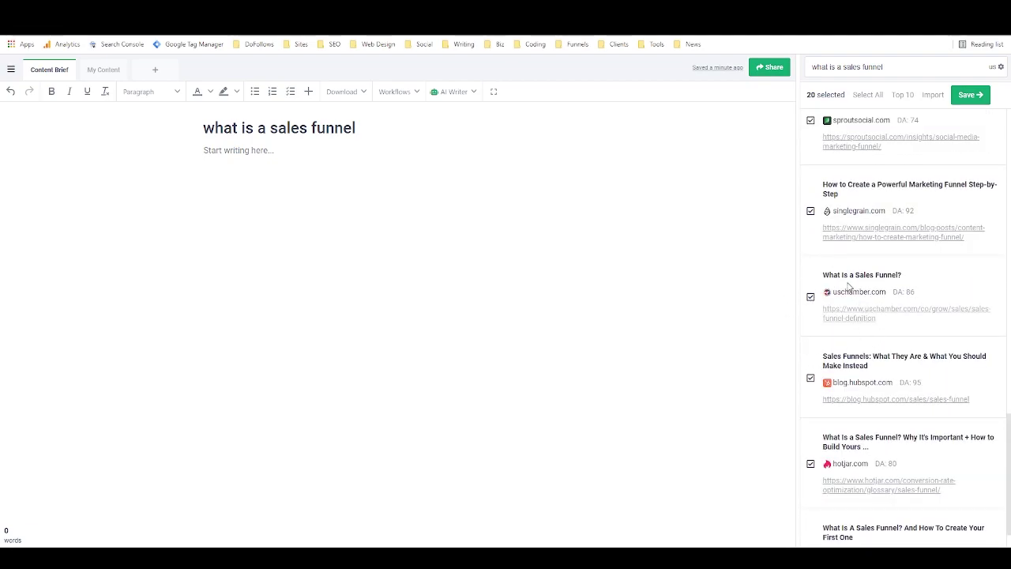
pyautogui.scroll(-1, 889, 293)
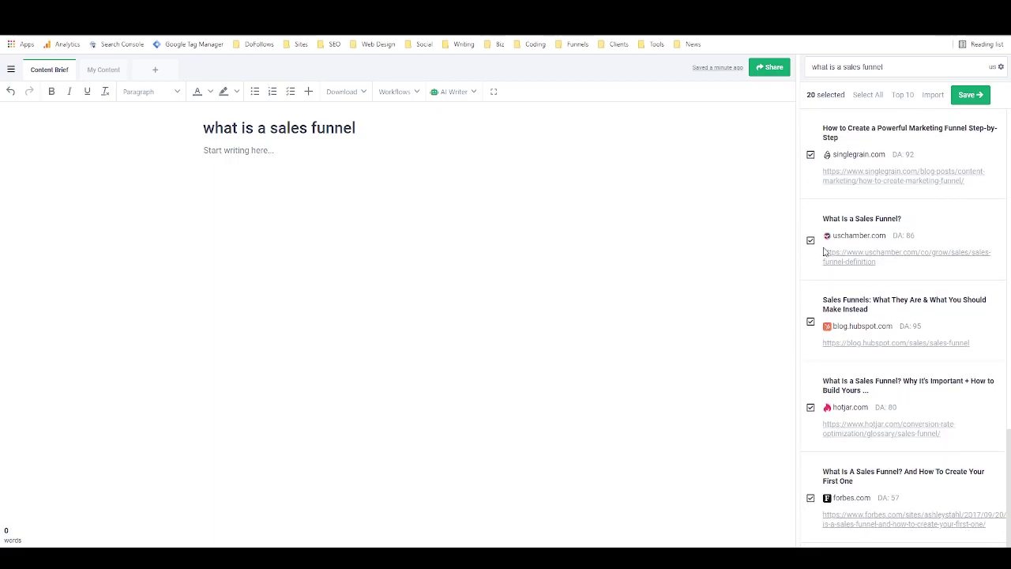
pyautogui.scroll(8, 896, 287)
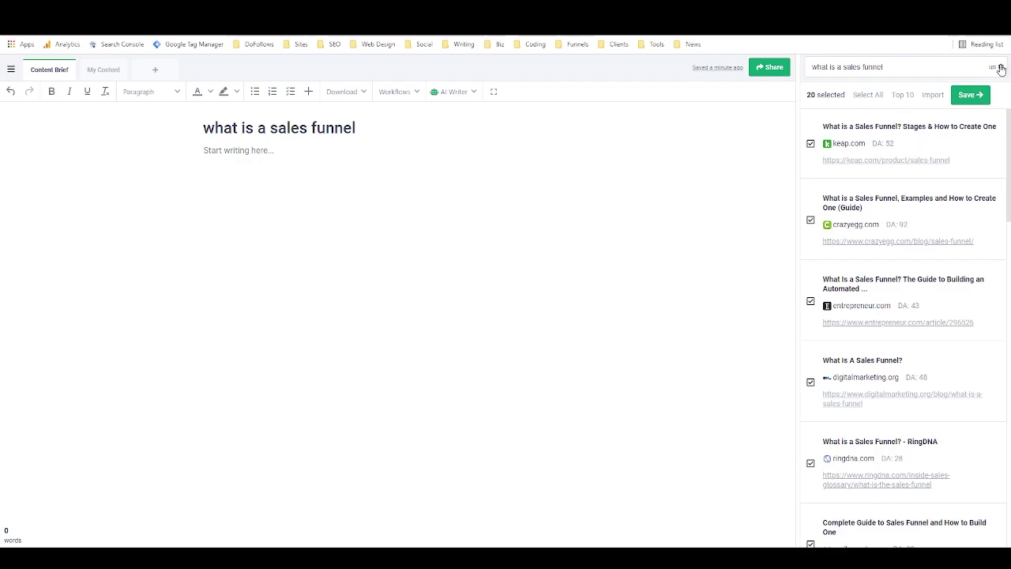
pyautogui.click(970, 96)
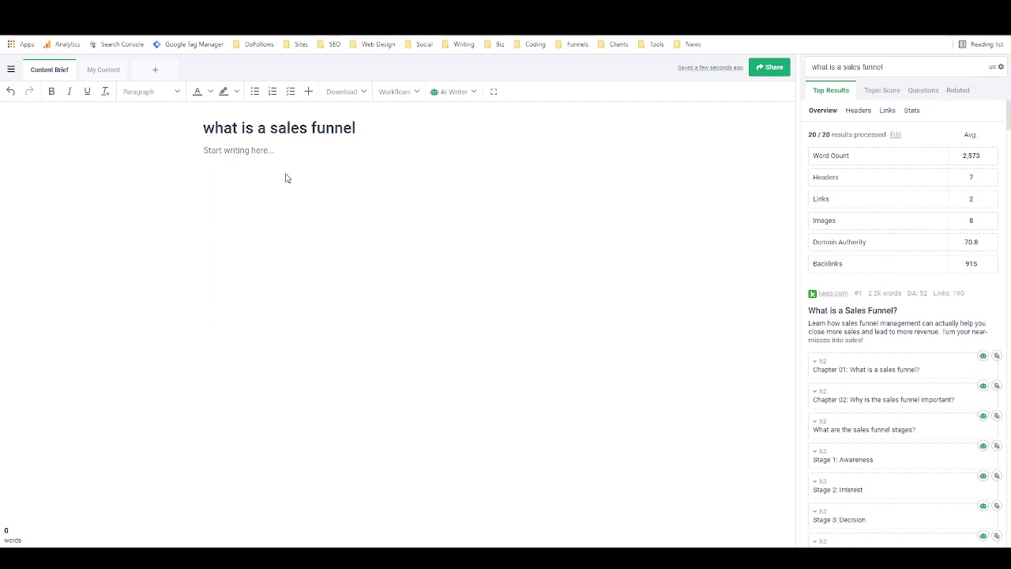
# Automate a content brief without Guidelines, SERP or Topic Clusters, including Topics, Headers, Questions and Statistics.
pyautogui.click(416, 92)
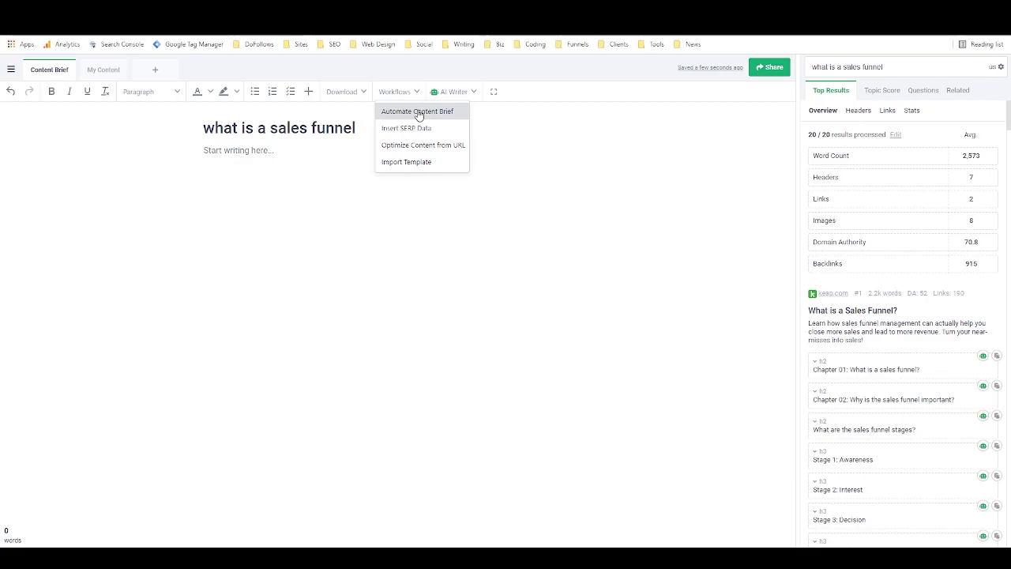
pyautogui.click(418, 112)
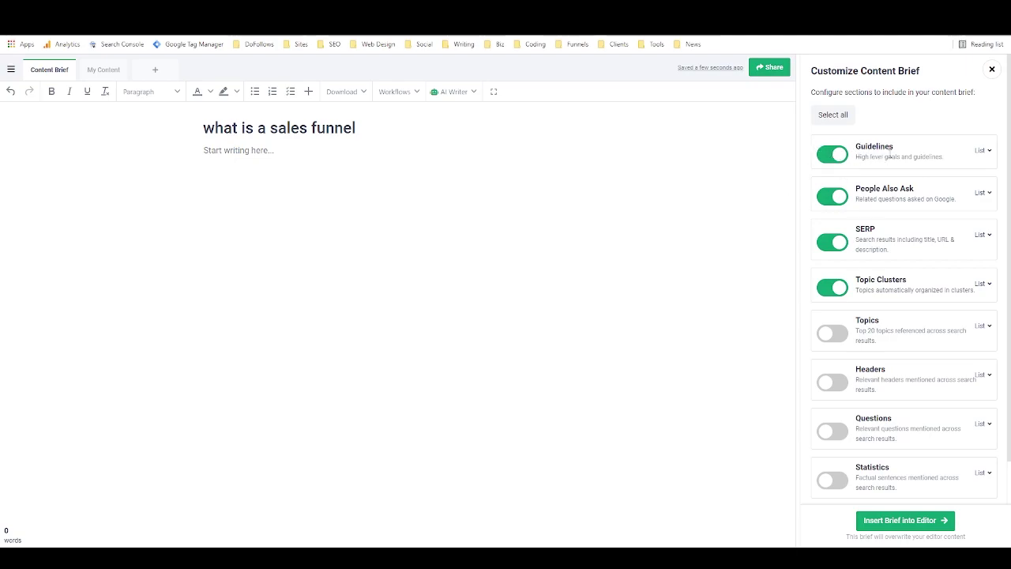
pyautogui.click(839, 156)
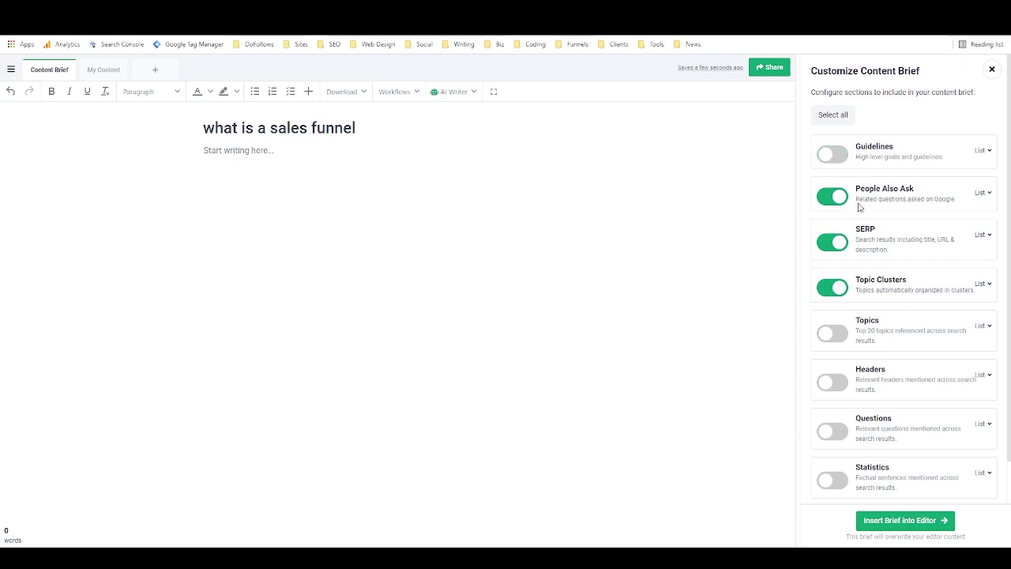
pyautogui.click(831, 243)
pyautogui.click(839, 335)
pyautogui.click(833, 287)
pyautogui.scroll(-2, 837, 284)
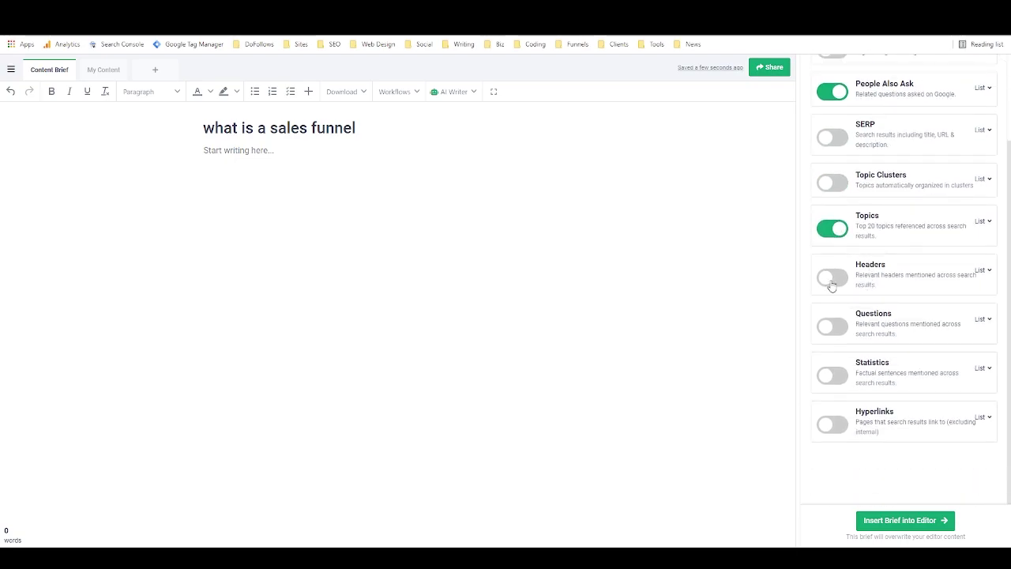
pyautogui.click(831, 284)
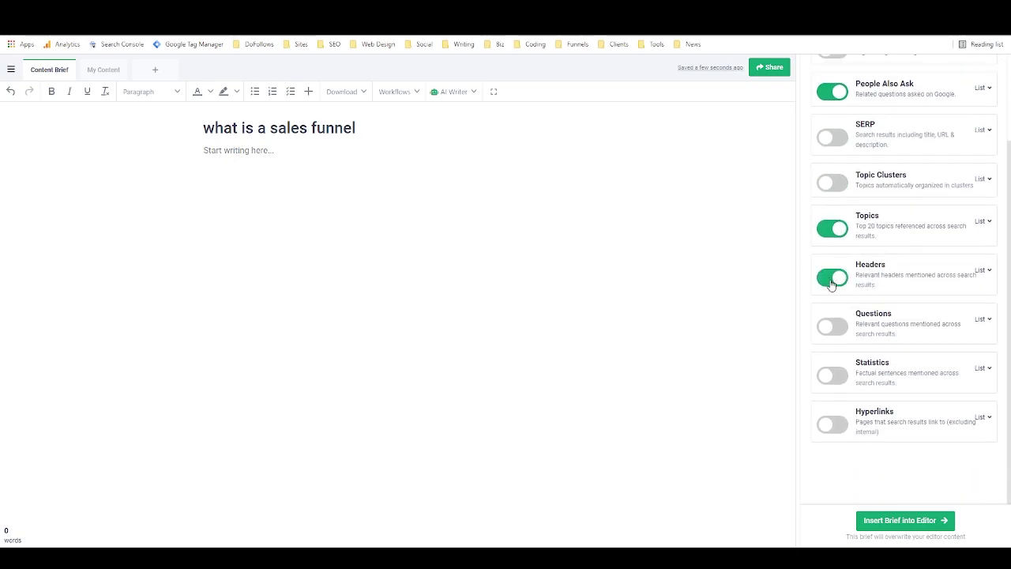
pyautogui.click(832, 324)
pyautogui.click(833, 377)
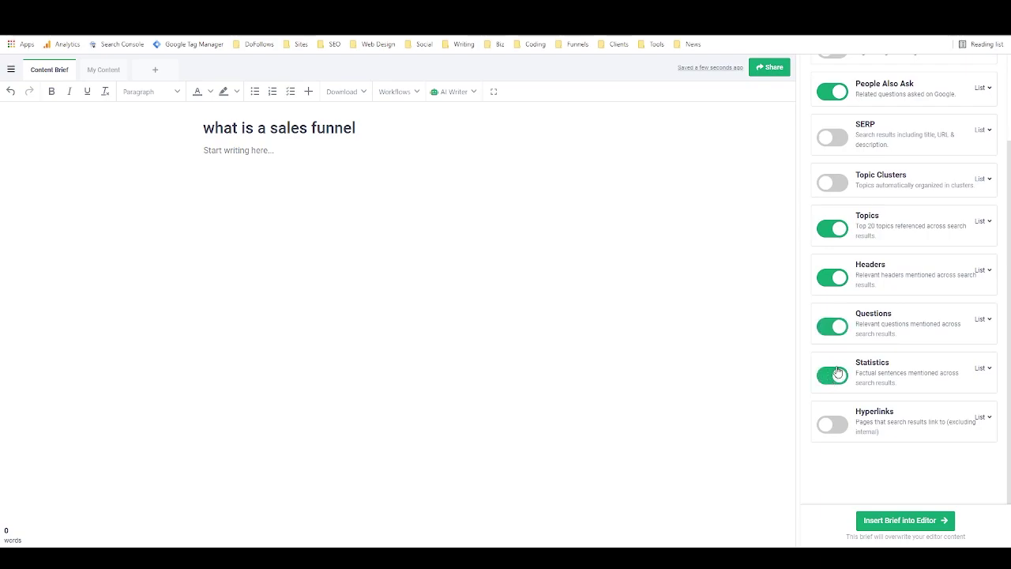
pyautogui.click(901, 521)
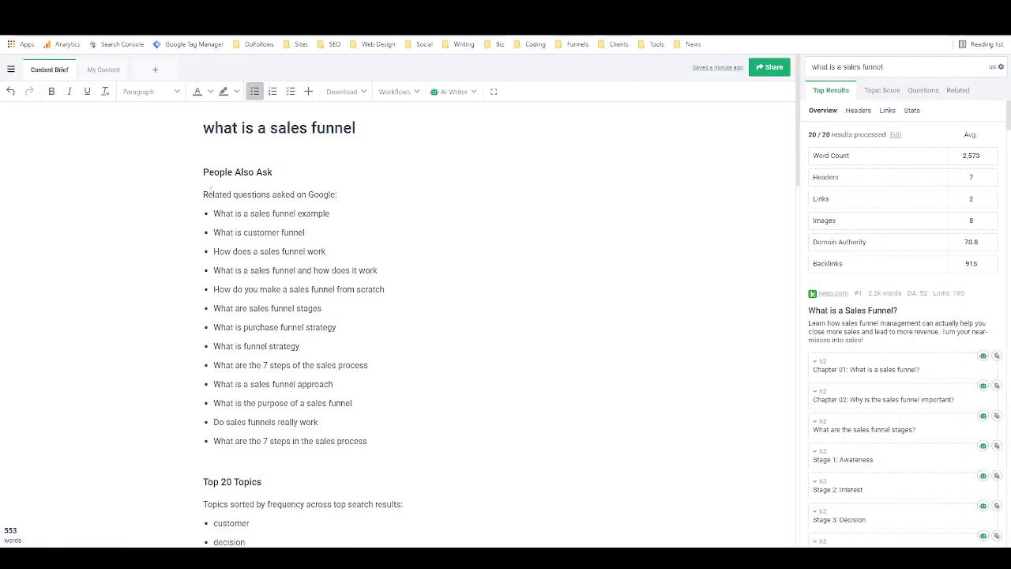
# Scroll through the inserted brief's related questions, headers and statistics sections.
pyautogui.moveTo(203, 195); pyautogui.dragTo(334, 385)
pyautogui.click(293, 268)
pyautogui.scroll(-4, 251, 322)
pyautogui.scroll(-2, 251, 322)
pyautogui.scroll(-6, 255, 183)
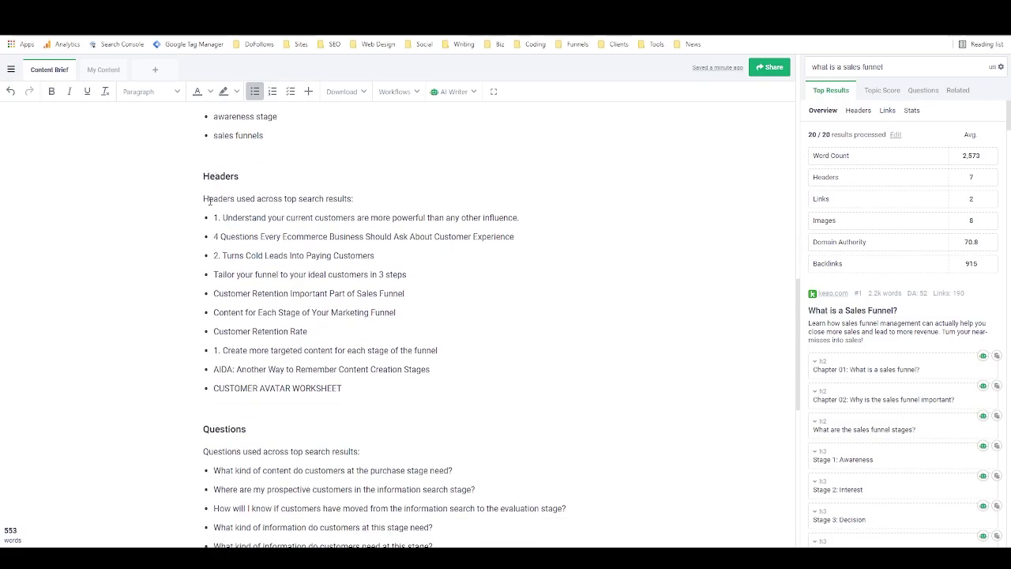
pyautogui.moveTo(209, 200); pyautogui.dragTo(263, 219)
pyautogui.click(265, 221)
pyautogui.scroll(-2, 271, 269)
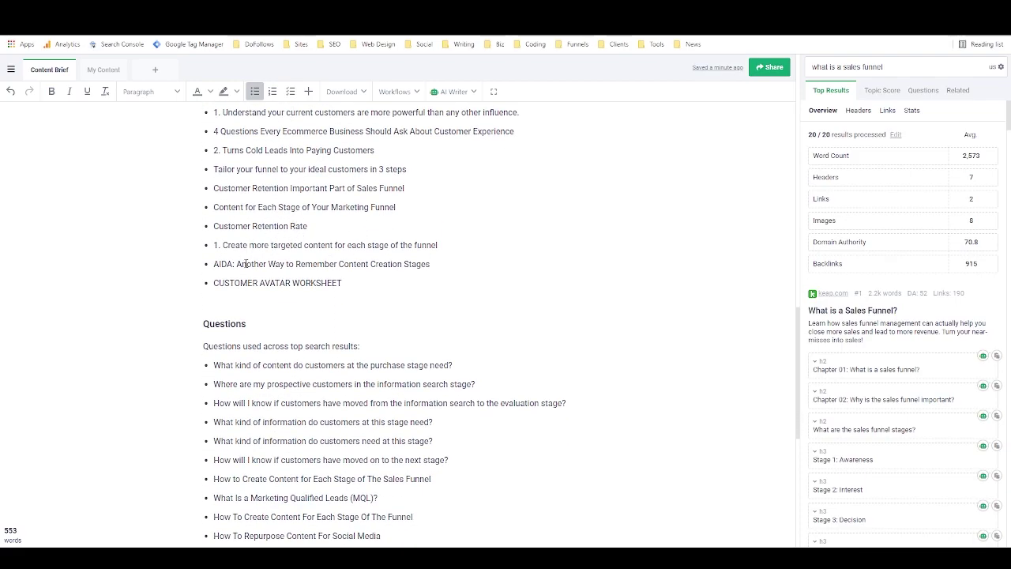
pyautogui.scroll(-3, 241, 254)
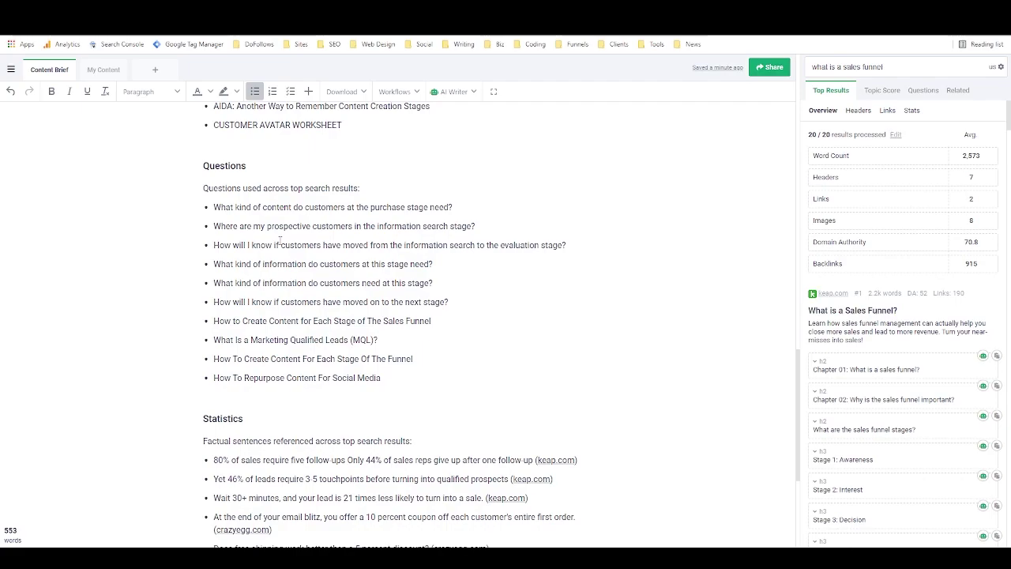
pyautogui.scroll(-5, 278, 245)
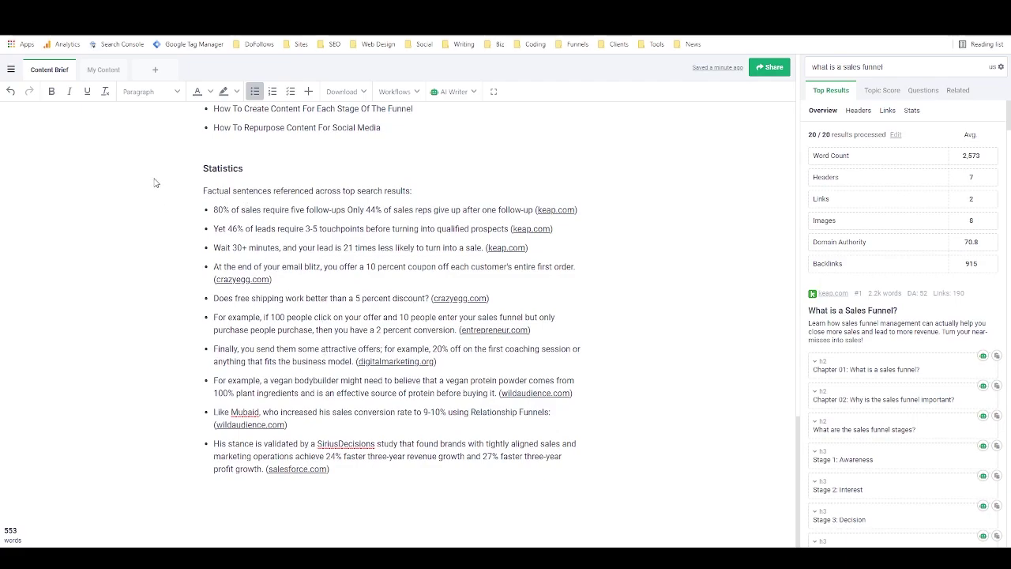
pyautogui.scroll(3, 238, 230)
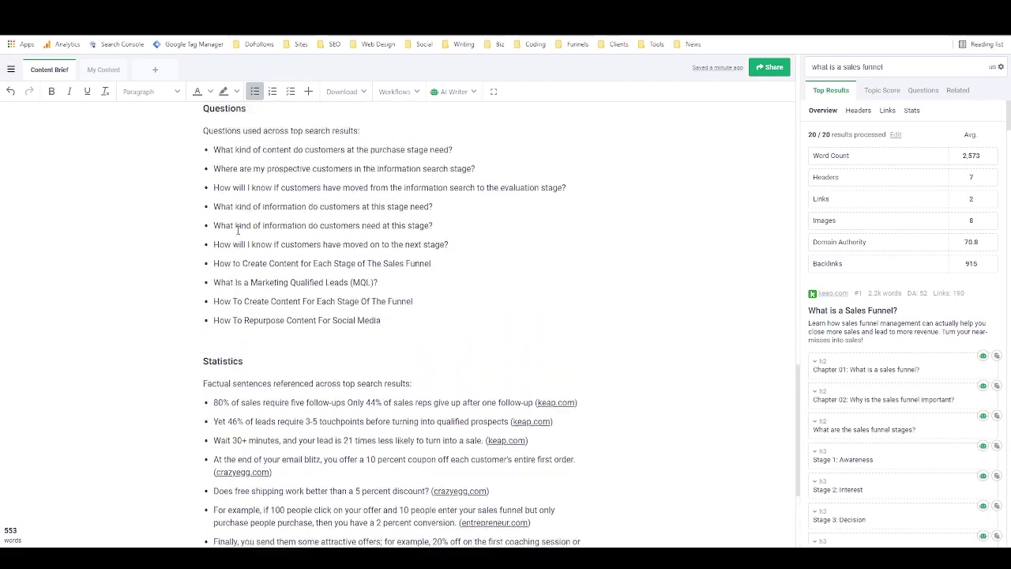
pyautogui.scroll(12, 240, 234)
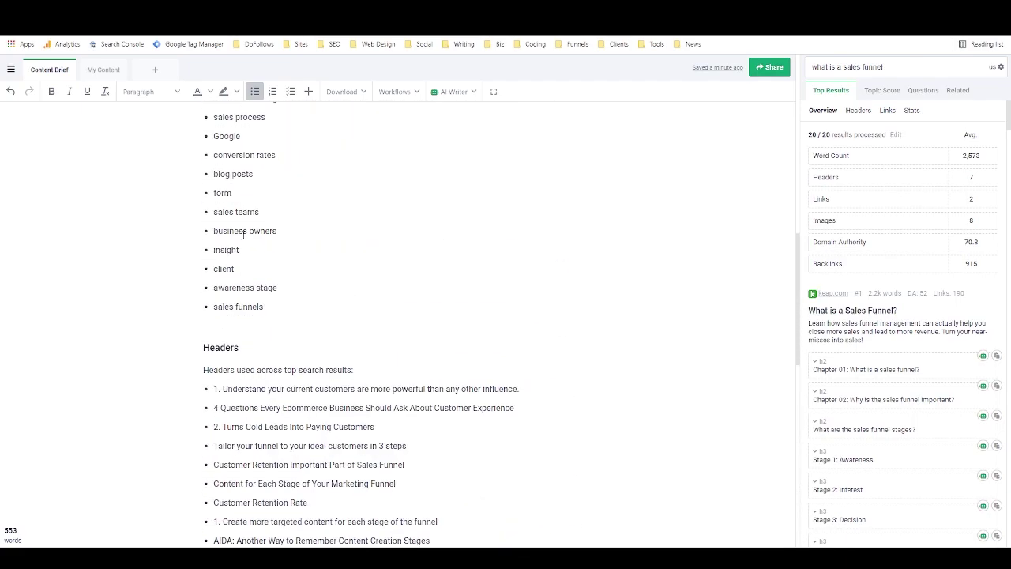
pyautogui.scroll(5, 245, 233)
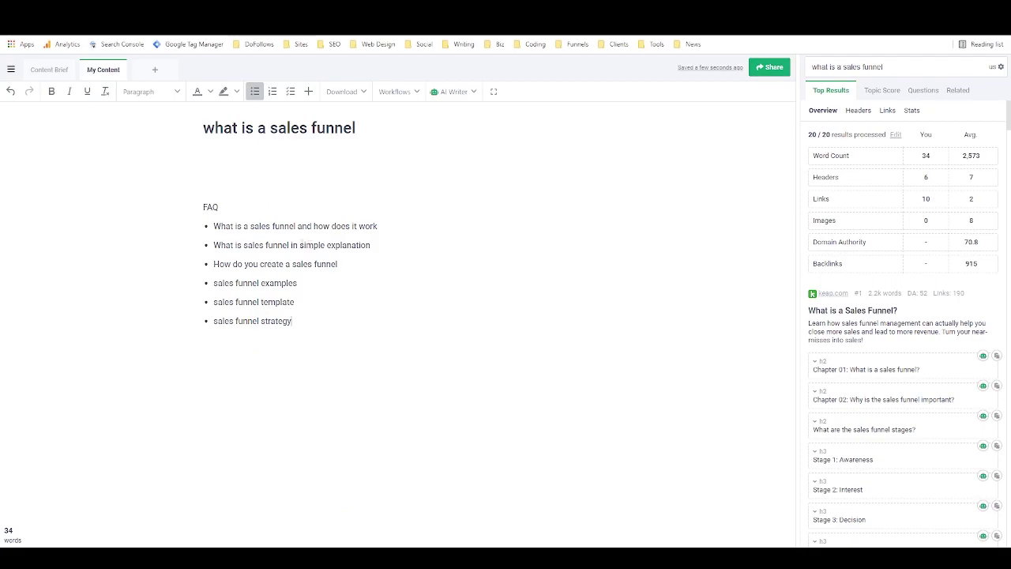
# With the caret under the title, open AI Templates from the AI Writer menu.
pyautogui.click(231, 152)
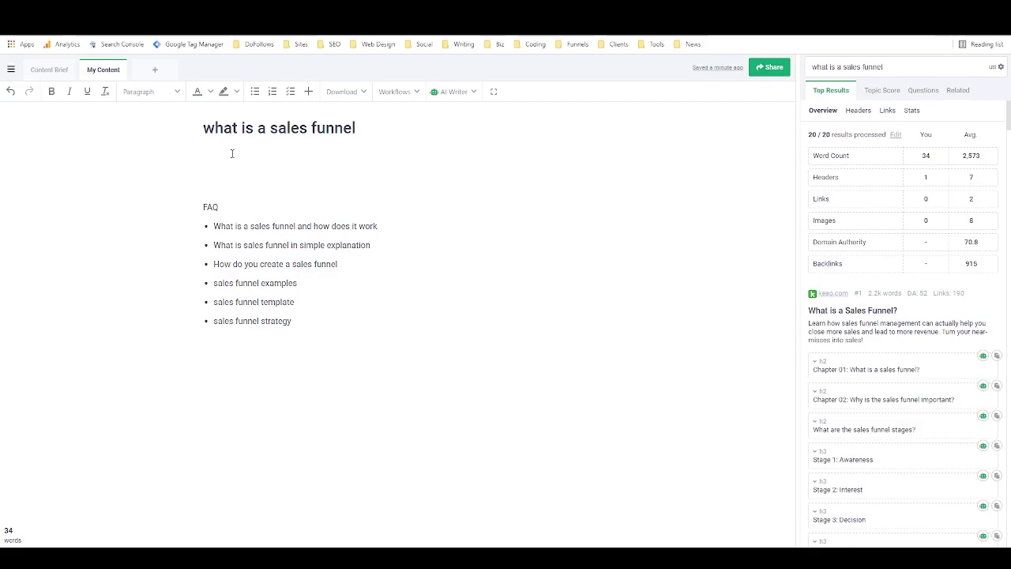
pyautogui.click(474, 92)
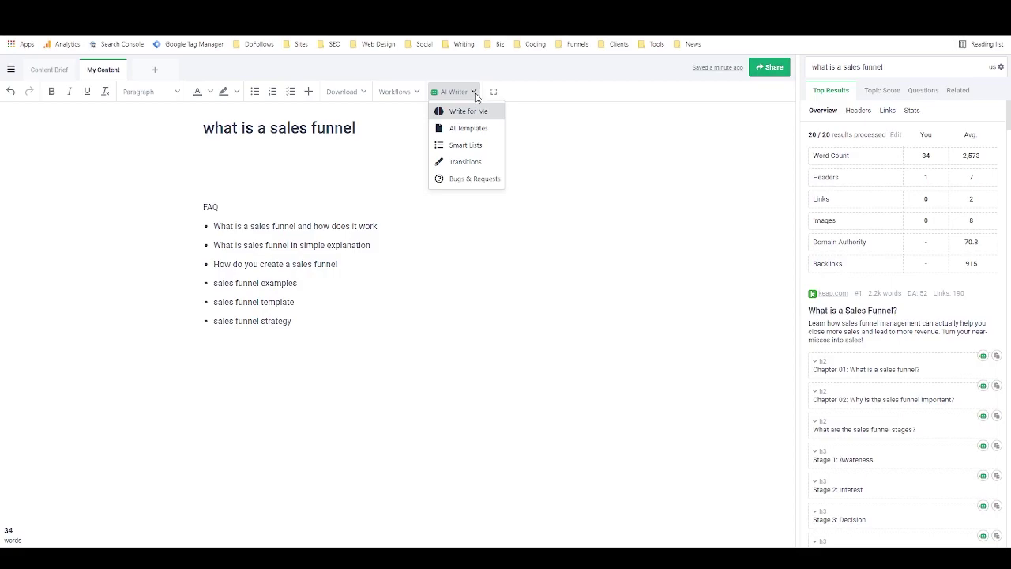
pyautogui.moveTo(462, 149)
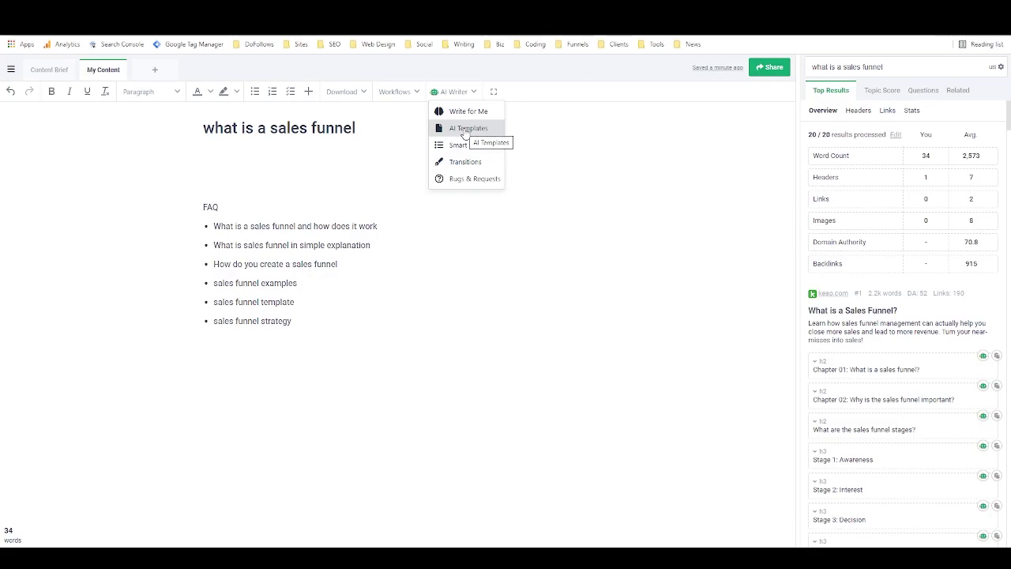
pyautogui.click(464, 131)
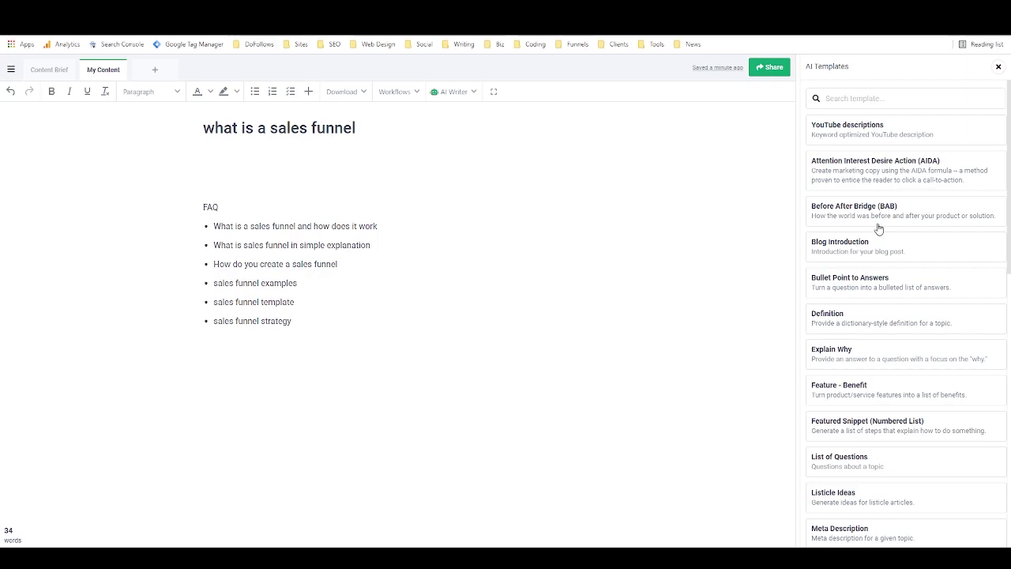
# Run the Blog Introduction template with the article title 'what is a sales funnel'.
pyautogui.click(856, 250)
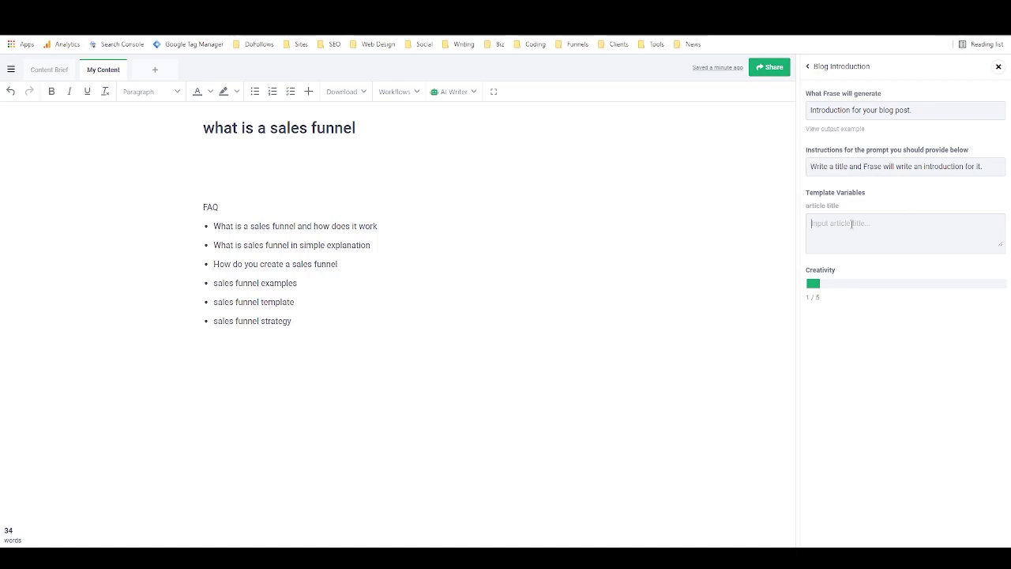
pyautogui.moveTo(390, 134); pyautogui.dragTo(216, 132)
pyautogui.hotkey('ctrl', 'c')
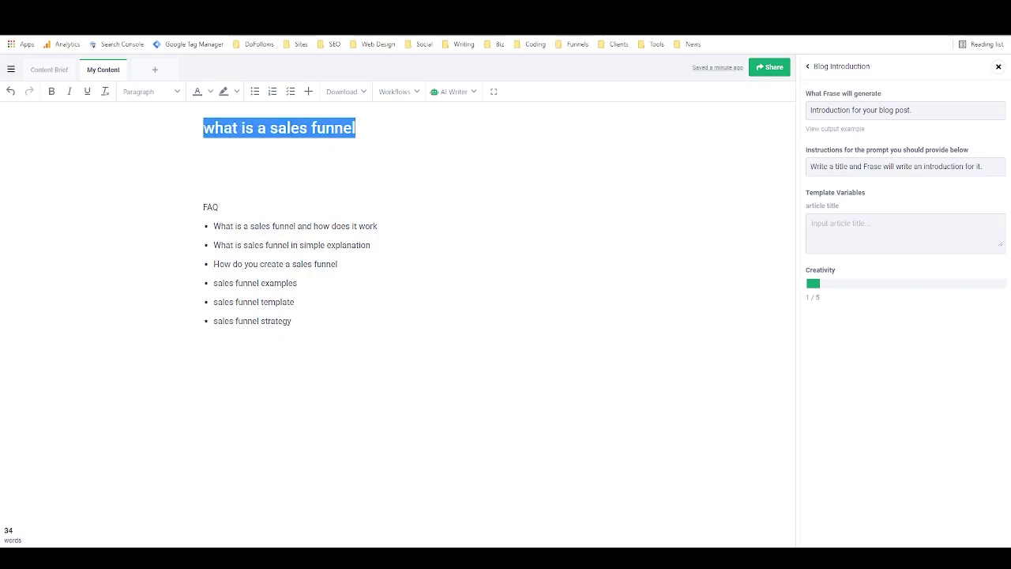
pyautogui.click(854, 226)
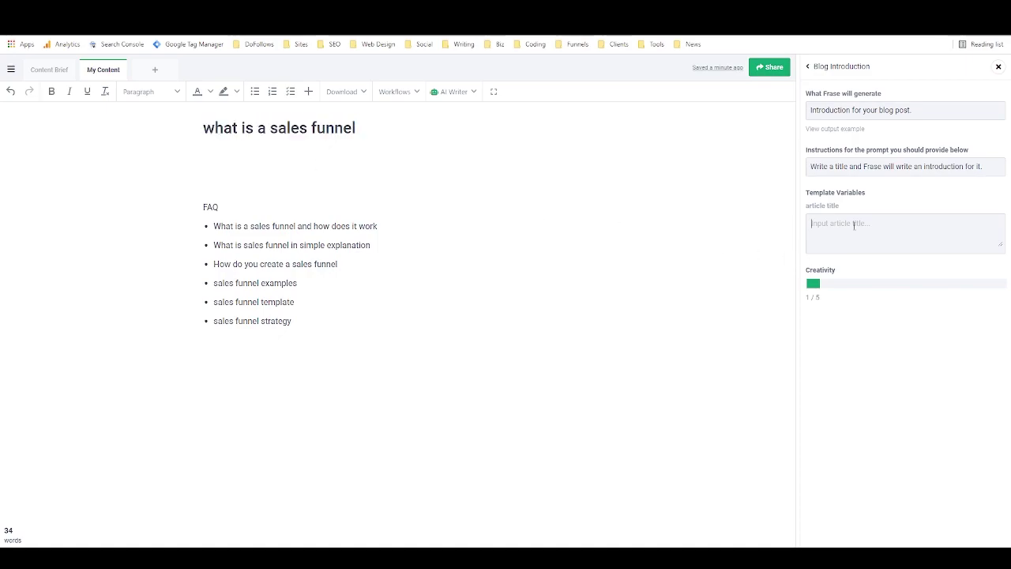
pyautogui.hotkey('ctrl', 'v')
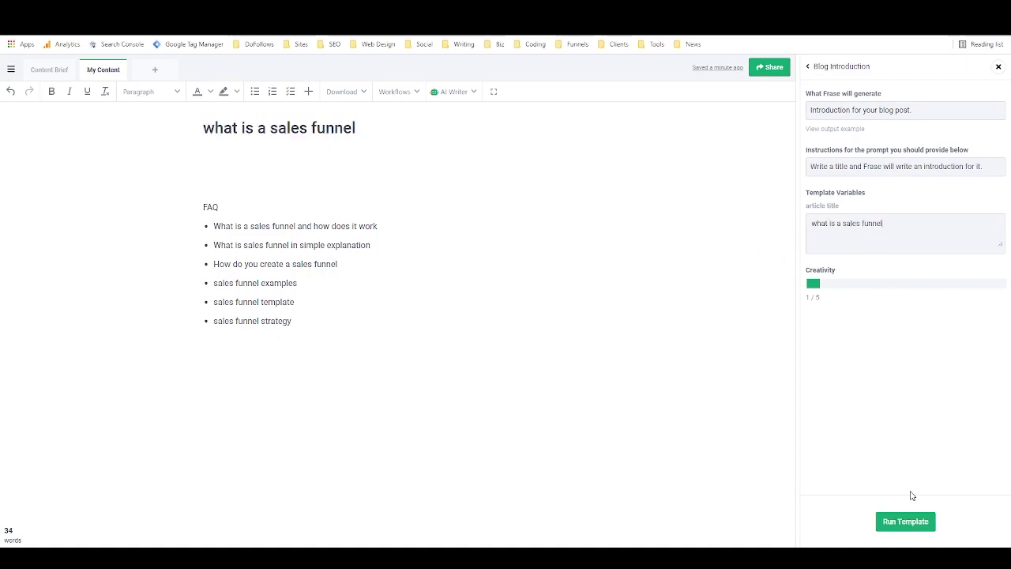
pyautogui.click(902, 522)
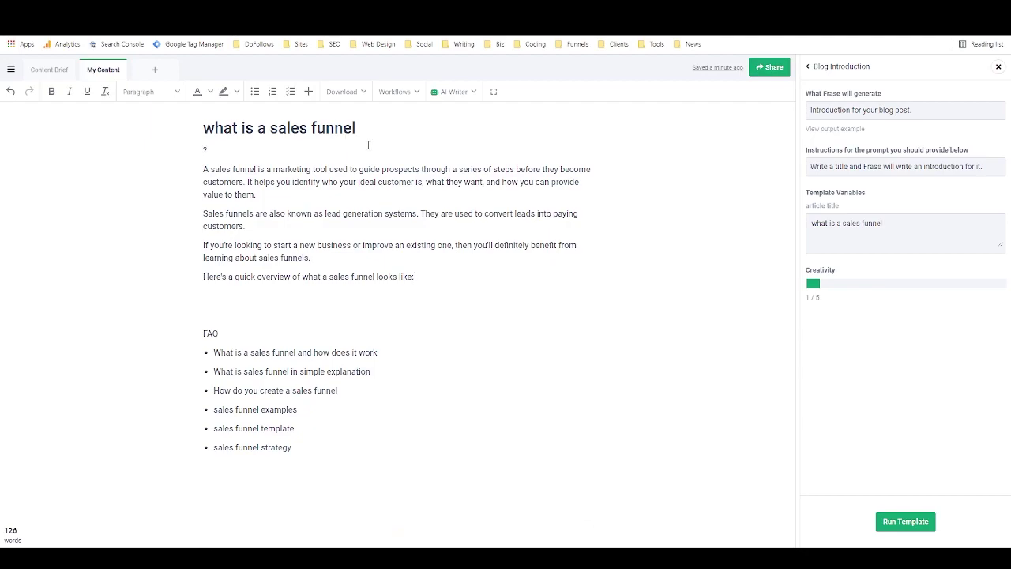
# Delete the stray '?' and the empty line beneath the title.
pyautogui.press('BackSpace')
pyautogui.press('Delete')
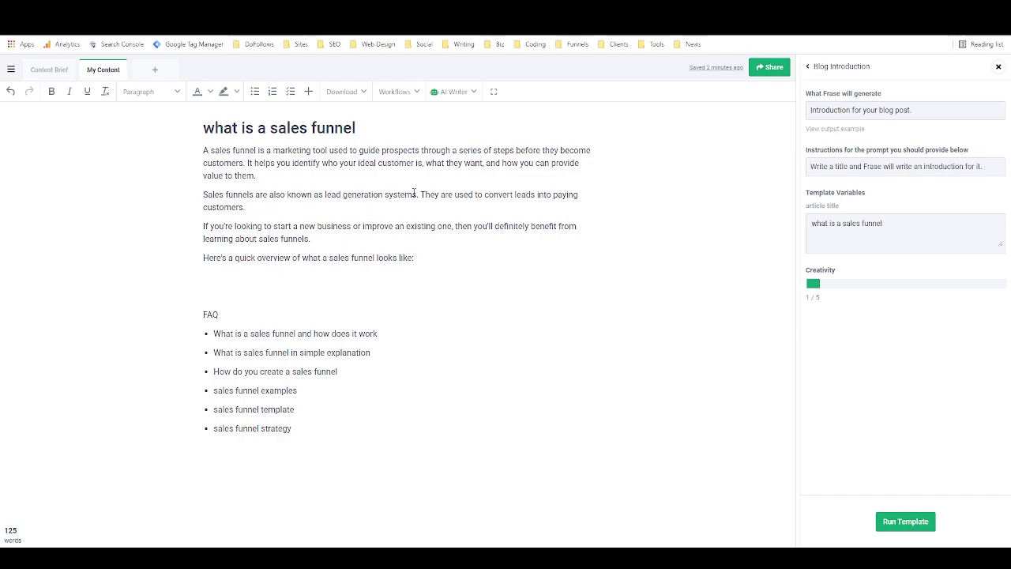
# Use Write for Me at a 70-character length to continue after the overview sentence.
pyautogui.click(469, 92)
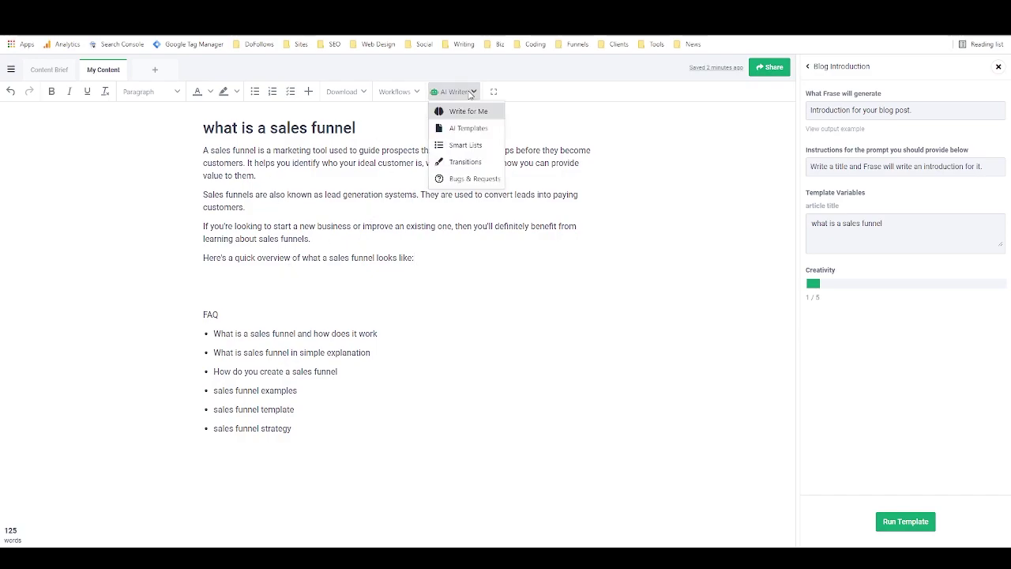
pyautogui.click(467, 113)
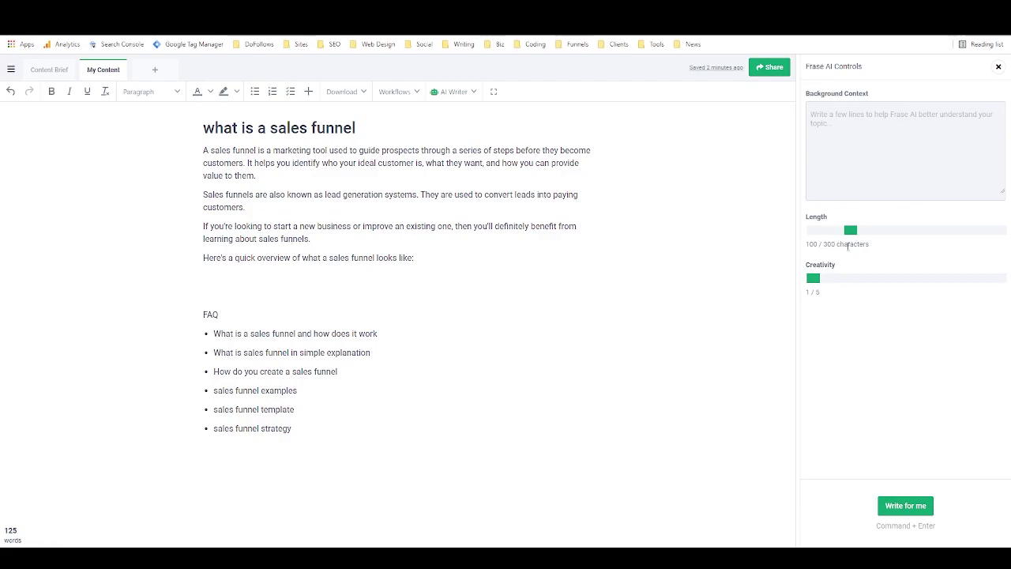
pyautogui.moveTo(850, 231); pyautogui.dragTo(829, 232)
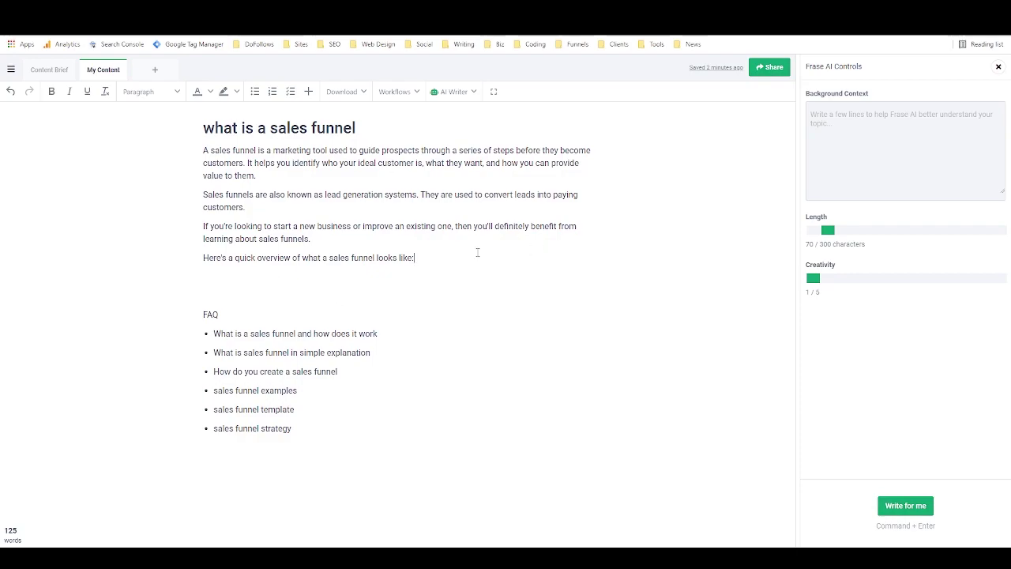
pyautogui.click(918, 509)
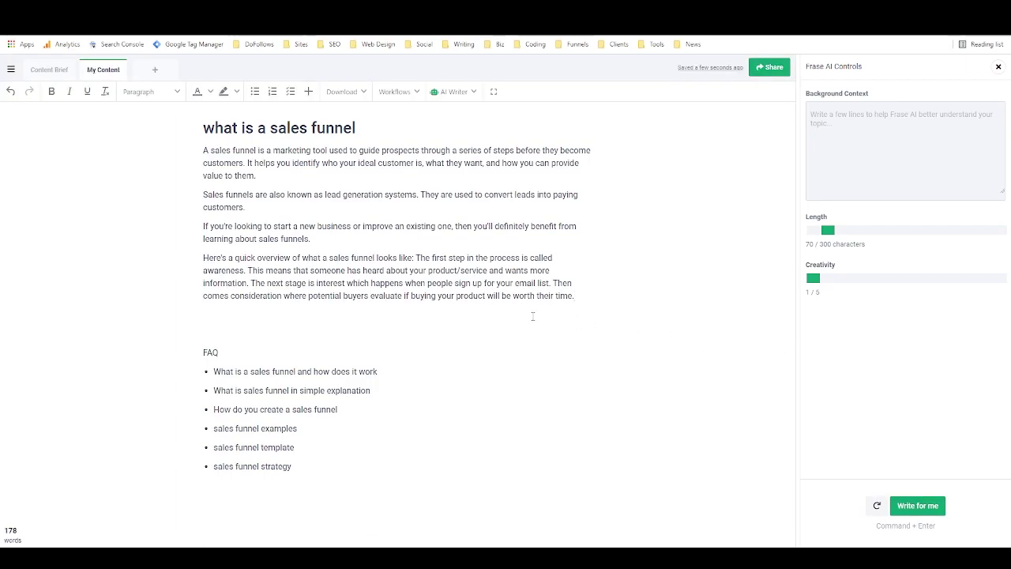
pyautogui.click(363, 270)
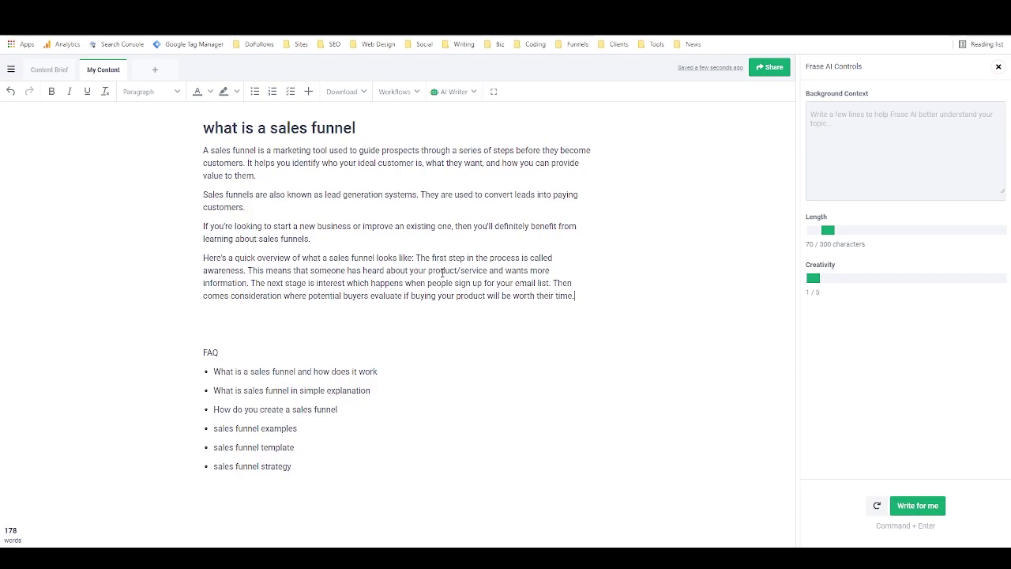
# Split off the stages text and reword the lead-in to start 'Let's take an in-depth look' and end 'is.'.
pyautogui.moveTo(416, 257)
pyautogui.mouseDown()
pyautogui.moveTo(475, 258)
pyautogui.moveTo(416, 258)
pyautogui.mouseUp()
pyautogui.press('Return')
pyautogui.press('Return')
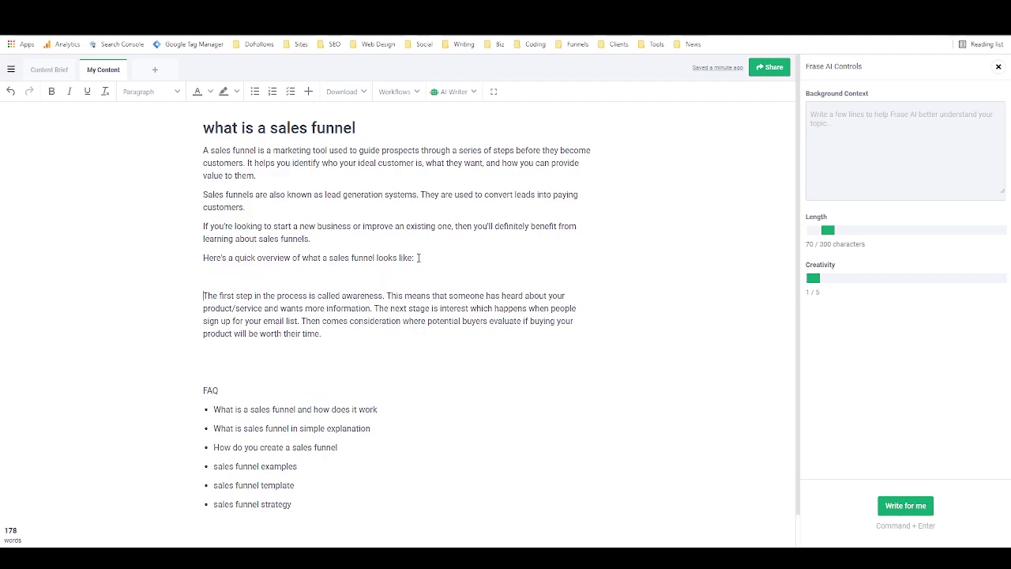
pyautogui.press('BackSpace')
pyautogui.write('.')
pyautogui.moveTo(202, 258); pyautogui.dragTo(301, 258)
pyautogui.write("Let's take an in-depth look")
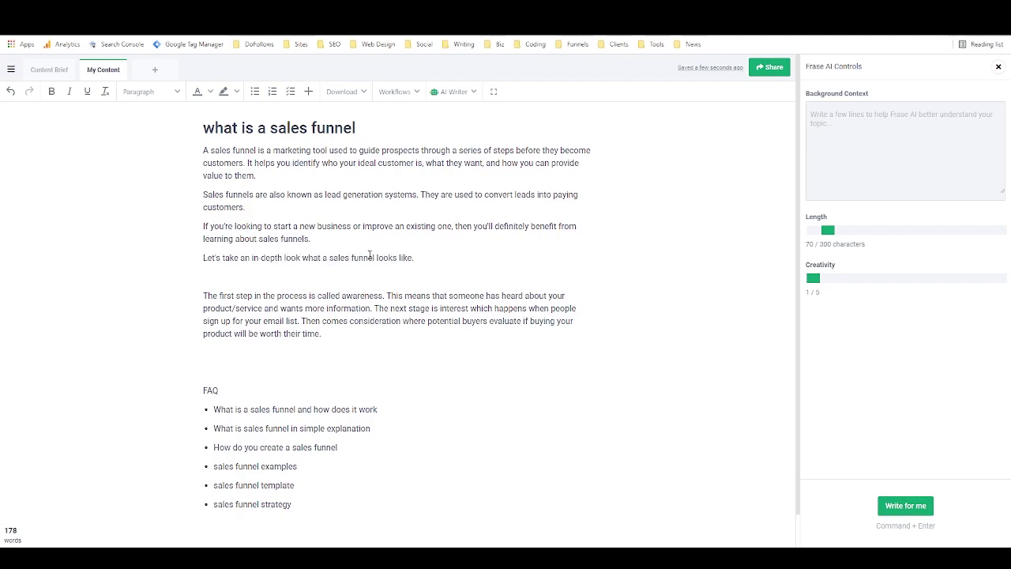
pyautogui.moveTo(377, 257); pyautogui.dragTo(414, 257)
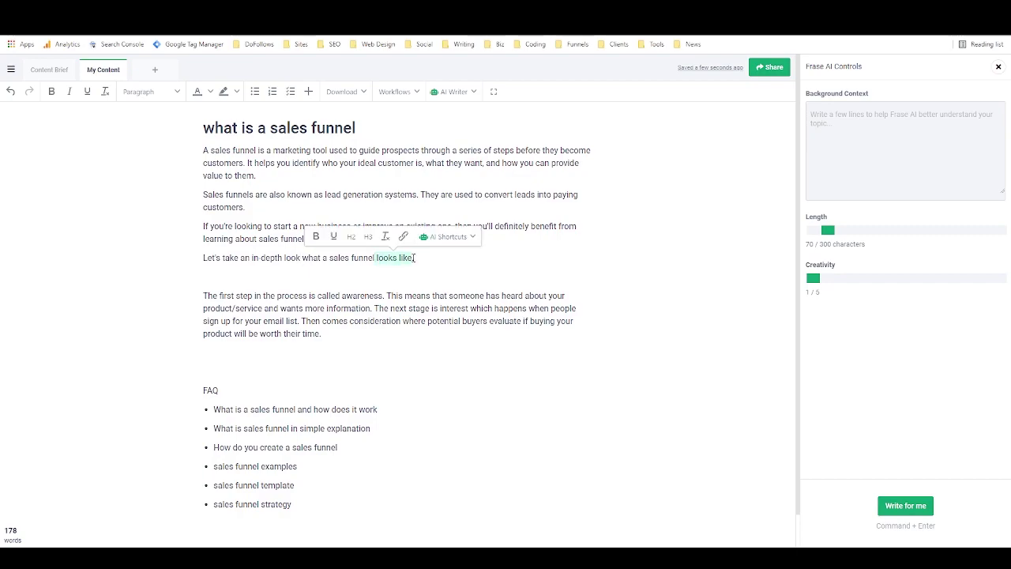
pyautogui.write('is.')
pyautogui.click(300, 274)
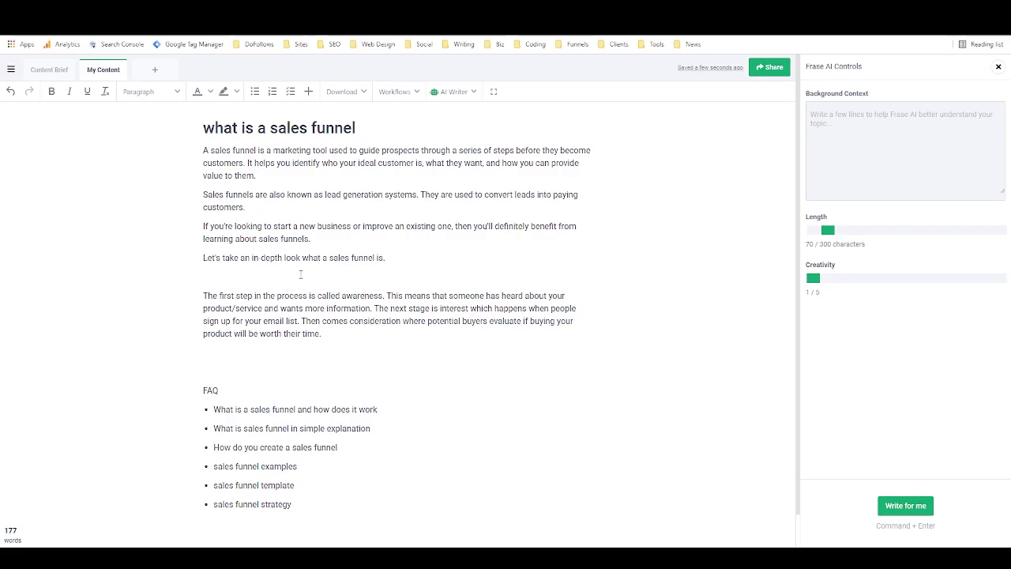
# Move the first FAQ question under the lead-in as an H2 heading ending with '?'.
pyautogui.moveTo(214, 409); pyautogui.dragTo(392, 413)
pyautogui.hotkey('ctrl', 'c')
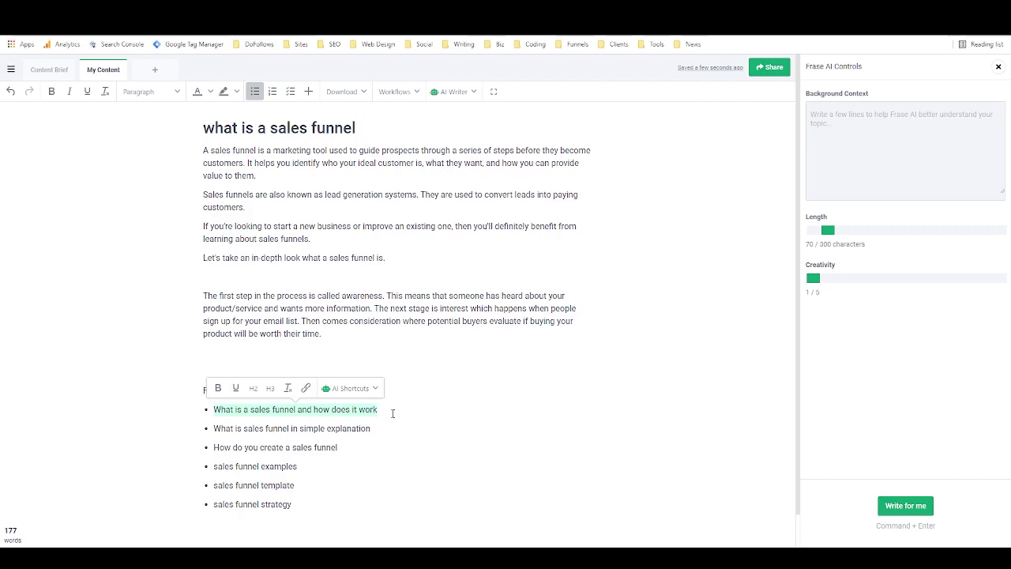
pyautogui.press('BackSpace')
pyautogui.click(244, 276)
pyautogui.hotkey('ctrl', 'v')
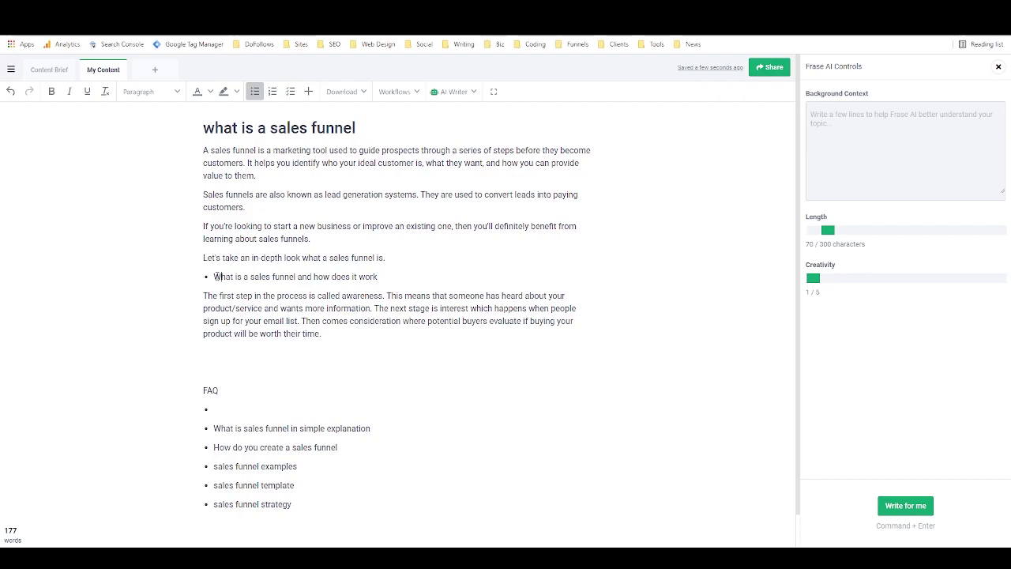
pyautogui.click(214, 277)
pyautogui.press('BackSpace')
pyautogui.moveTo(376, 272); pyautogui.dragTo(202, 276)
pyautogui.click(257, 257)
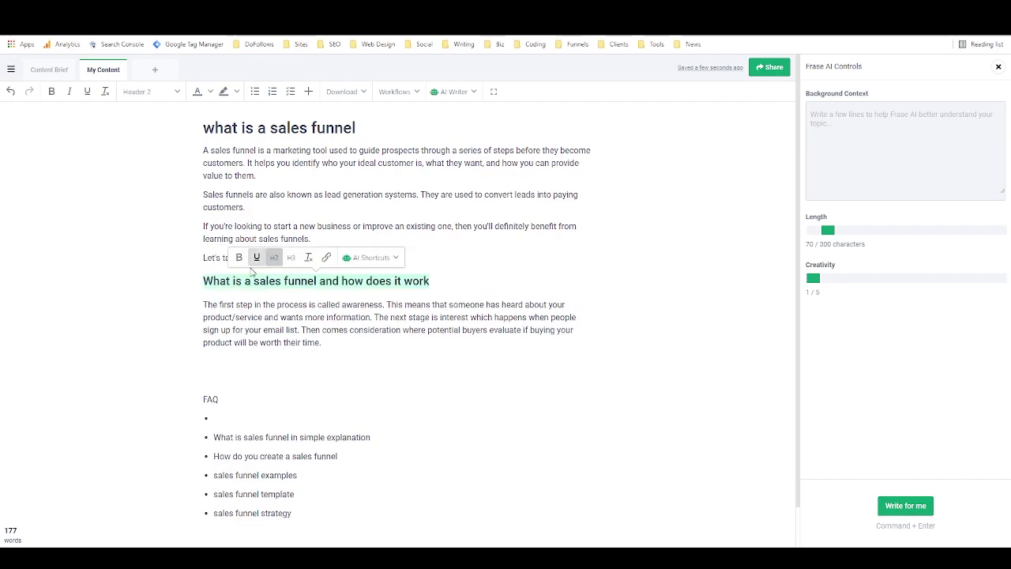
pyautogui.click(470, 286)
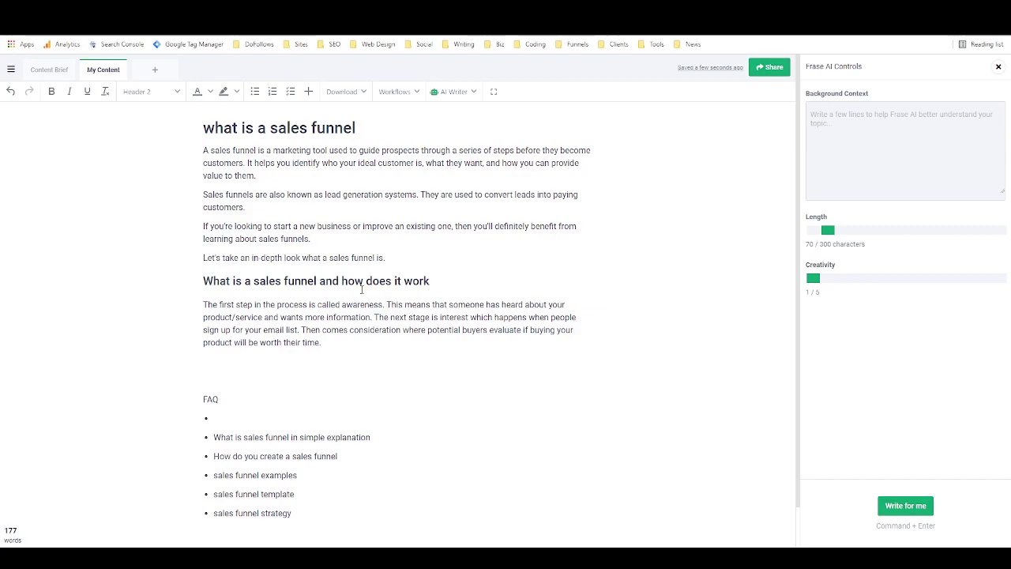
pyautogui.write('?')
# Add 'A sales funnel can be broken down into a series of logical steps.' and an 'Awareness' H3.
pyautogui.click(204, 305)
pyautogui.press('Return')
pyautogui.write('A sales funnel')
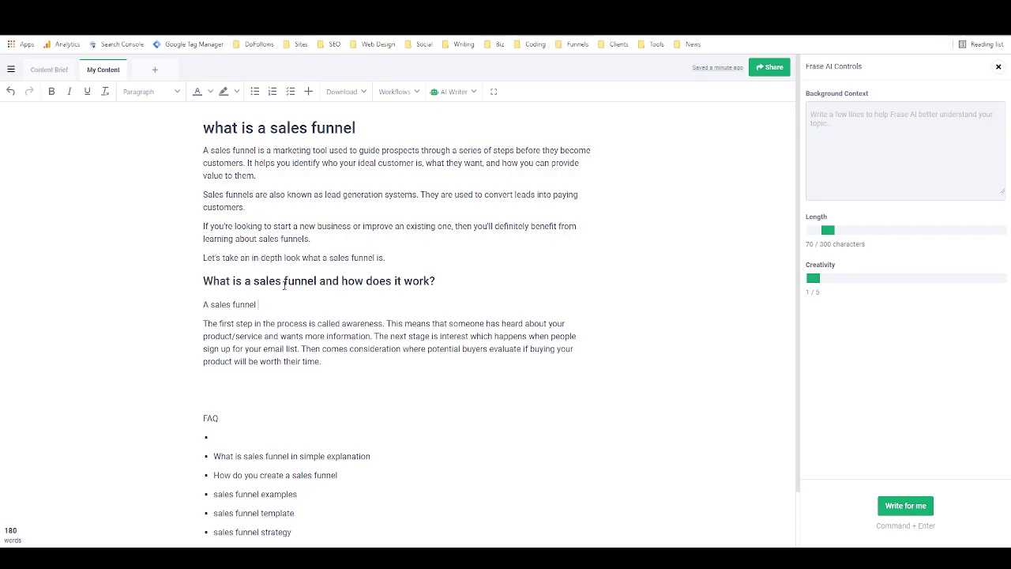
pyautogui.write(' can be broken down into a series of logical s')
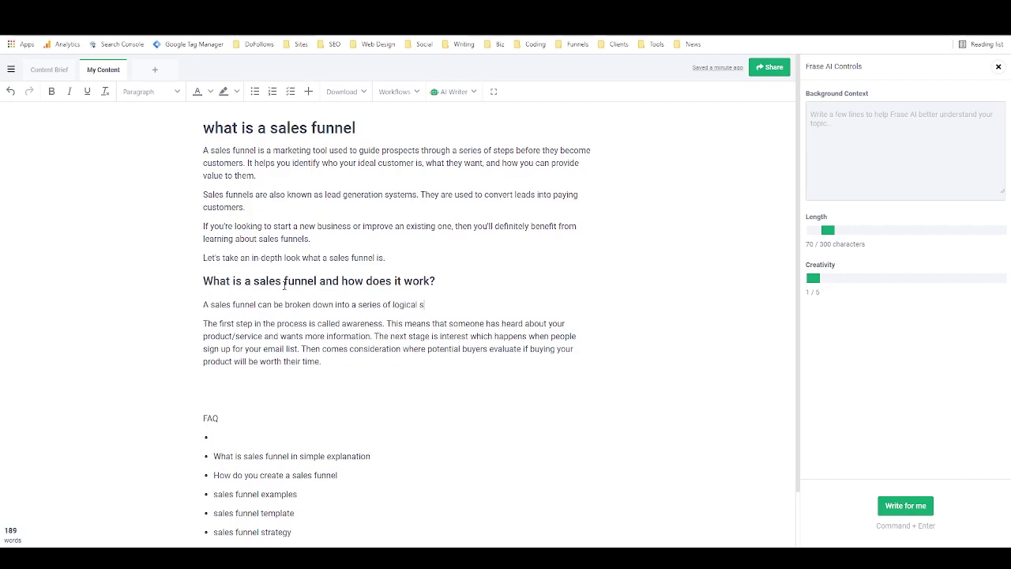
pyautogui.write('teps.')
pyautogui.press('Return')
pyautogui.write('Awareness')
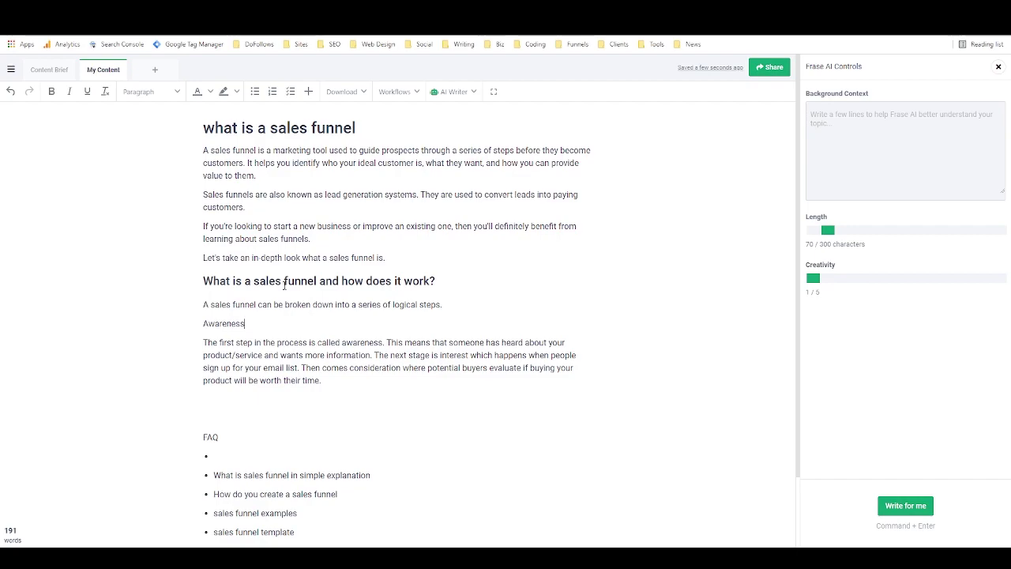
pyautogui.moveTo(253, 323); pyautogui.dragTo(199, 326)
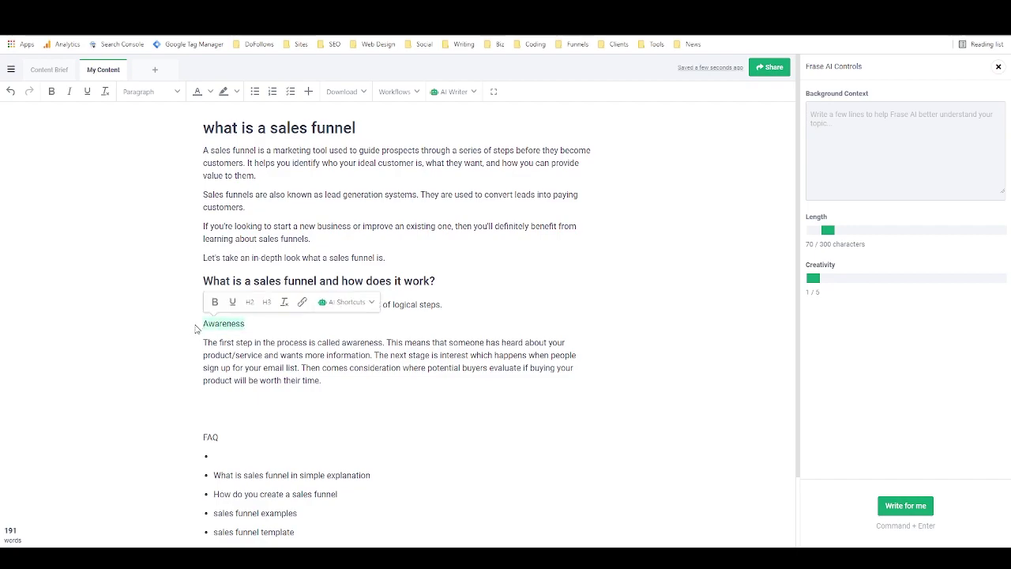
pyautogui.click(265, 305)
pyautogui.click(322, 386)
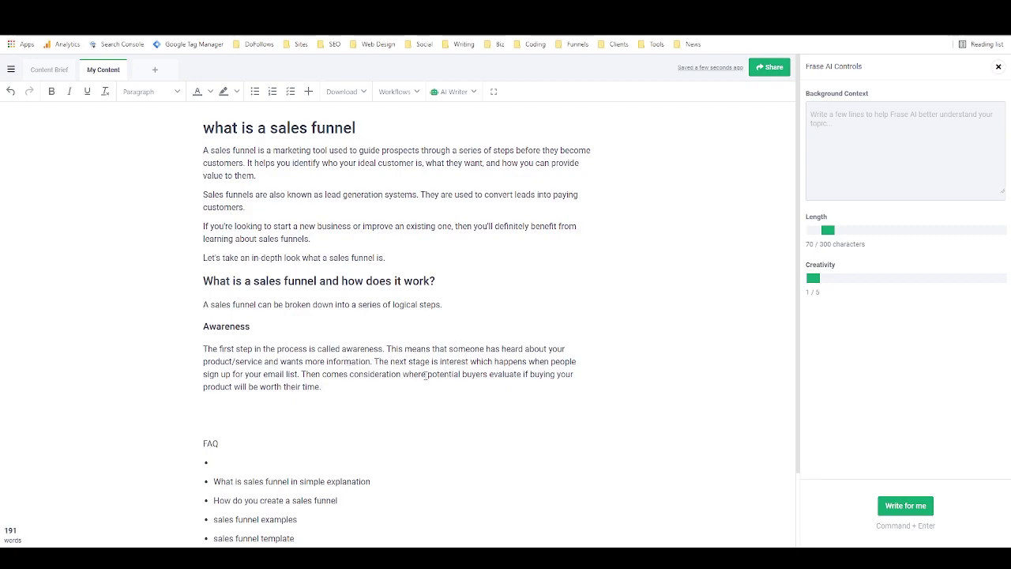
# Split the paragraph before 'The next stage' and begin 'You can spread awareness by'.
pyautogui.click(375, 361)
pyautogui.press('Return')
pyautogui.press('Return')
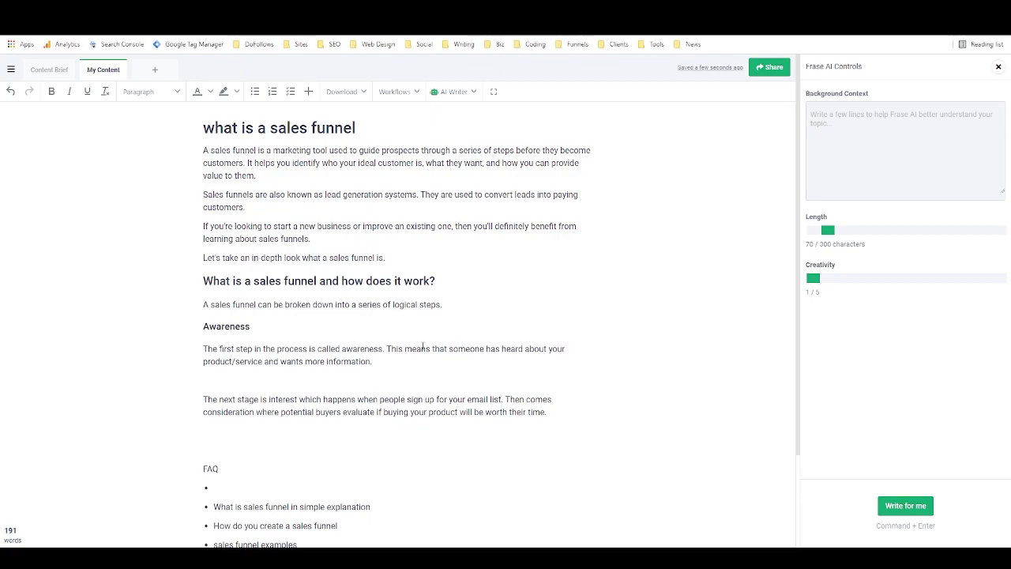
pyautogui.write('You can spread awarene')
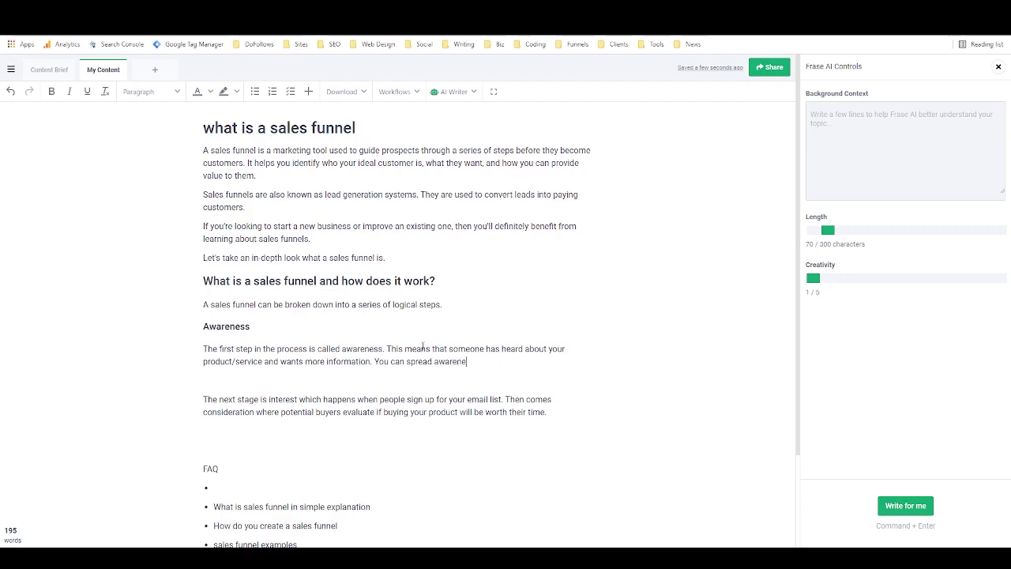
pyautogui.write('ss by')
# Let the AI continue the awareness paragraph, then delete its Direct mailers bullet.
pyautogui.hotkey('ctrl', 'Return')
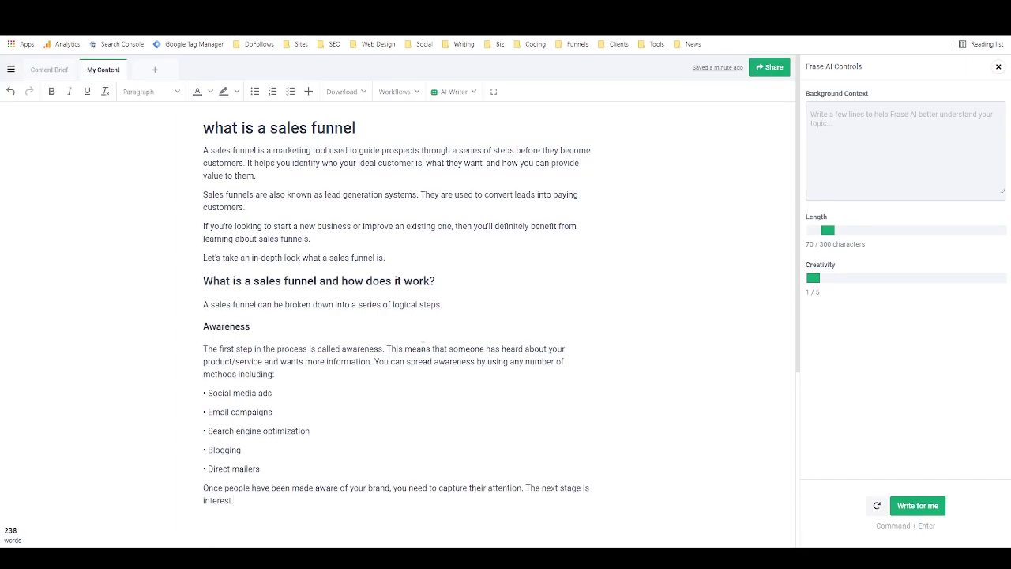
pyautogui.scroll(-2, 402, 289)
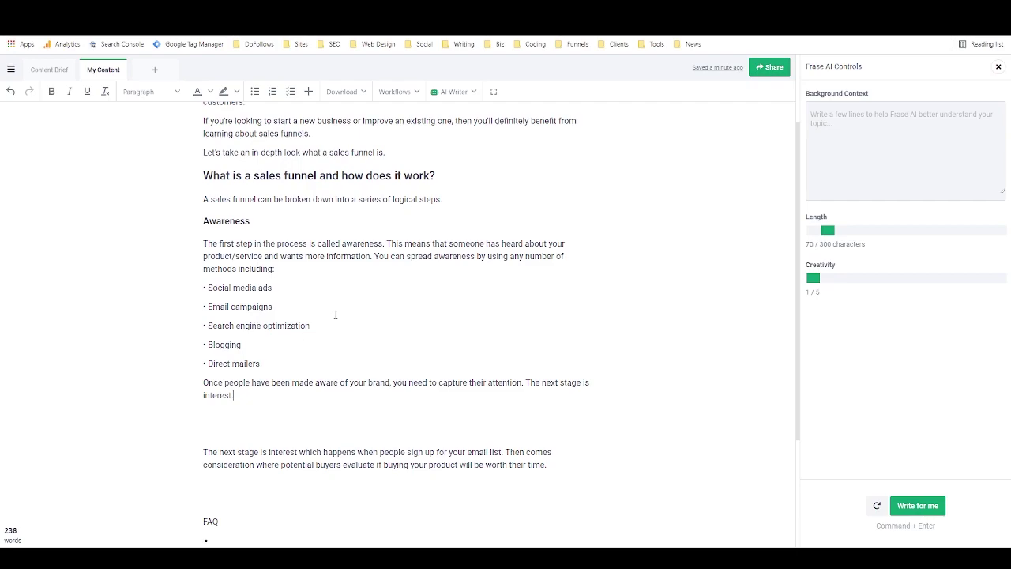
pyautogui.tripleClick(216, 360)
pyautogui.press('BackSpace')
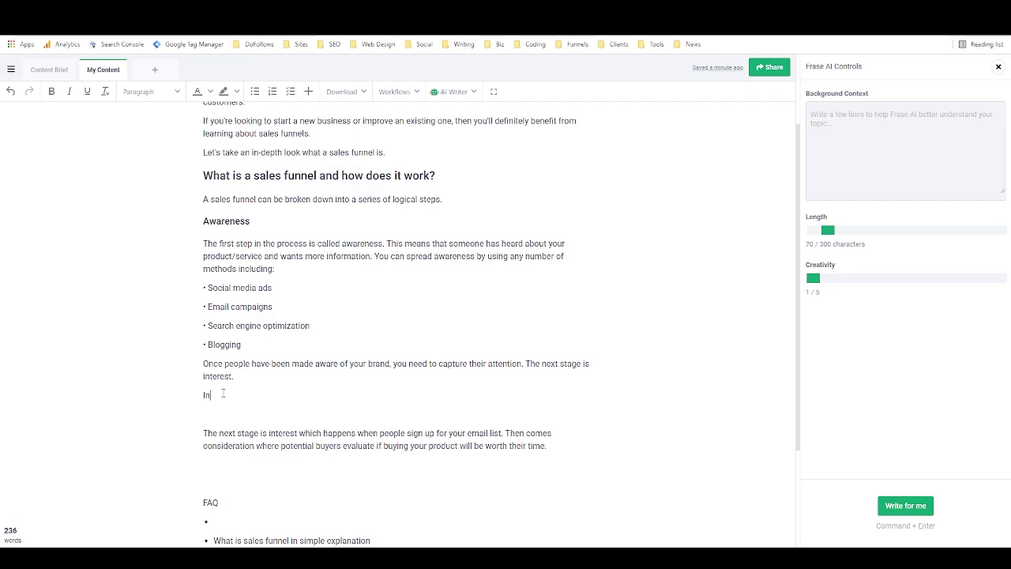
# Add an 'Interest' H3 subheading and start the paragraph below it with 'Interest'.
pyautogui.write('terest')
pyautogui.moveTo(233, 395); pyautogui.dragTo(198, 401)
pyautogui.click(267, 375)
pyautogui.click(212, 409)
pyautogui.press('BackSpace')
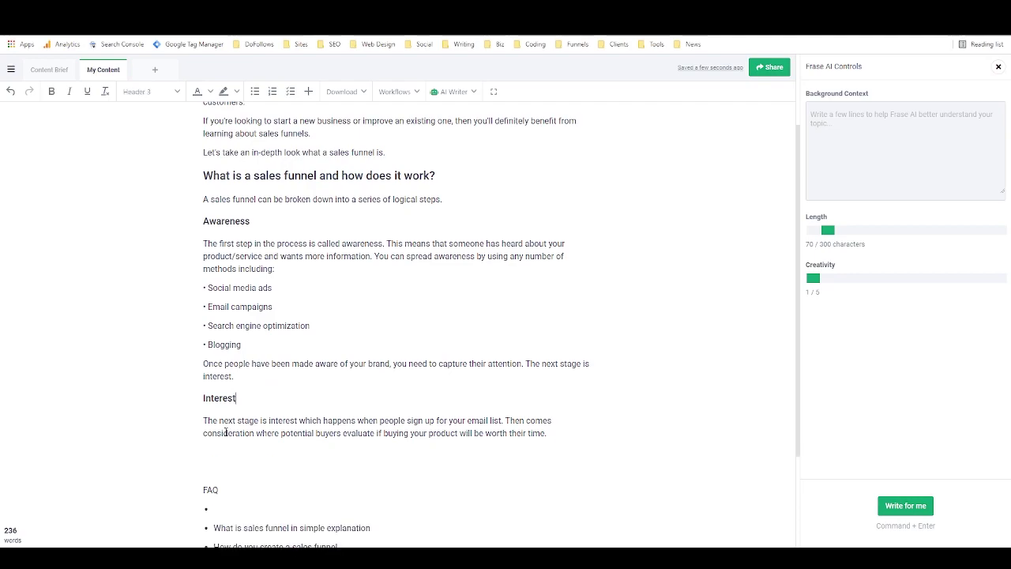
pyautogui.moveTo(204, 420); pyautogui.dragTo(324, 421)
pyautogui.write('Interest')
pyautogui.press('Return')
pyautogui.write('Interest')
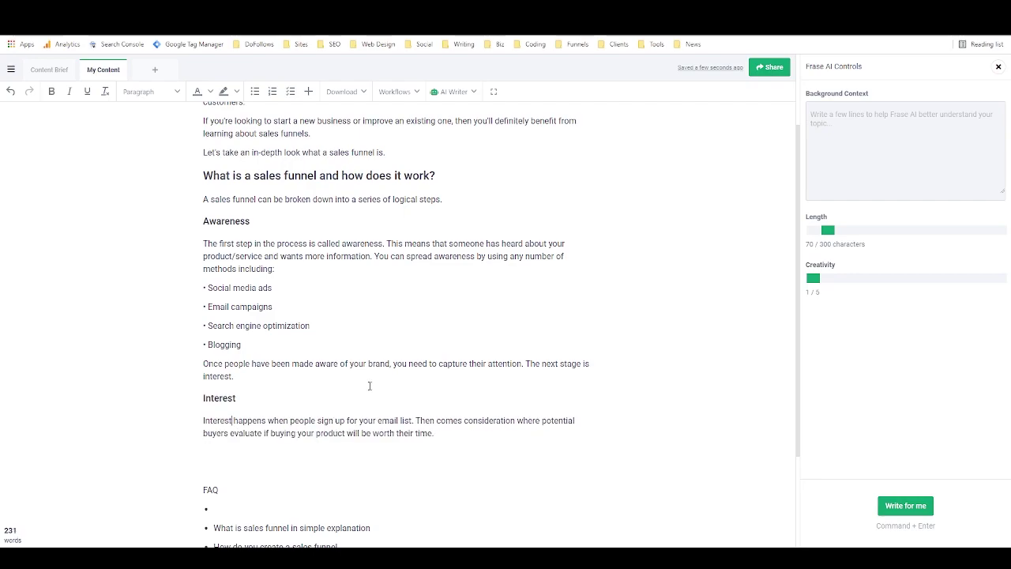
# Delete the 'Then comes consideration' sentence and trim the paragraph to 'Interest happens when'.
pyautogui.scroll(-2, 381, 377)
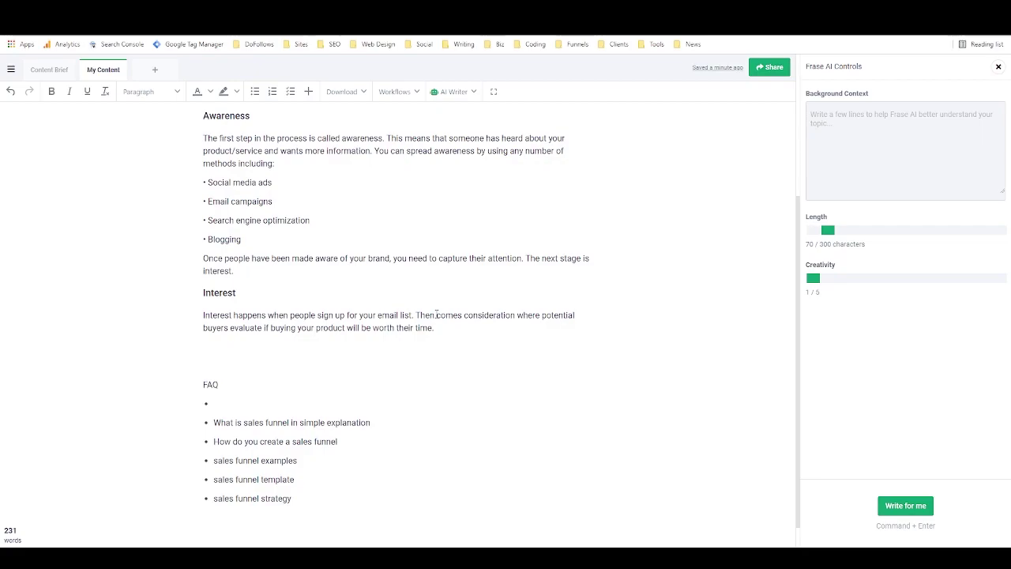
pyautogui.press('Return')
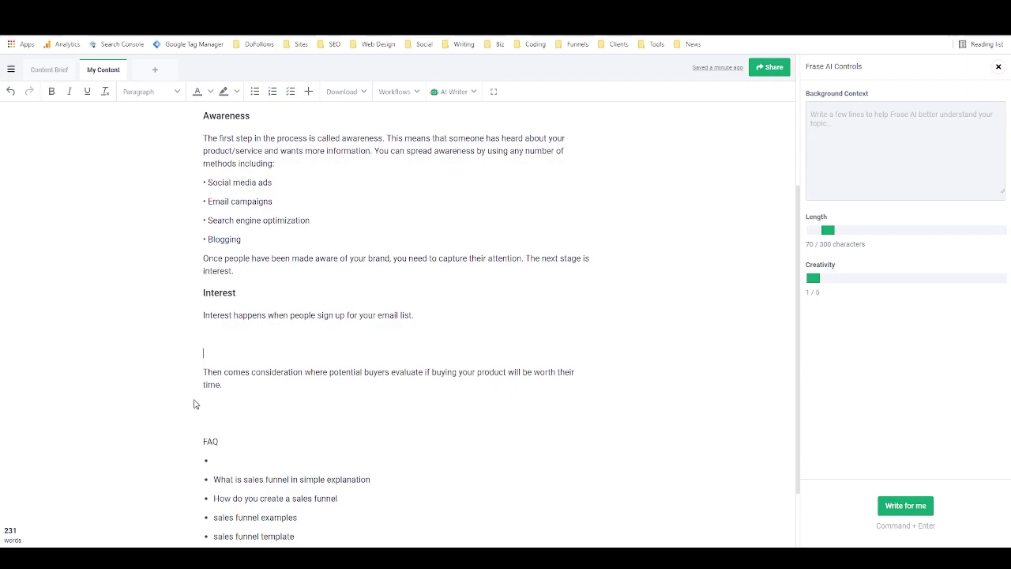
pyautogui.moveTo(208, 392); pyautogui.dragTo(202, 374)
pyautogui.press('BackSpace')
pyautogui.press('BackSpace')
pyautogui.press('BackSpace')
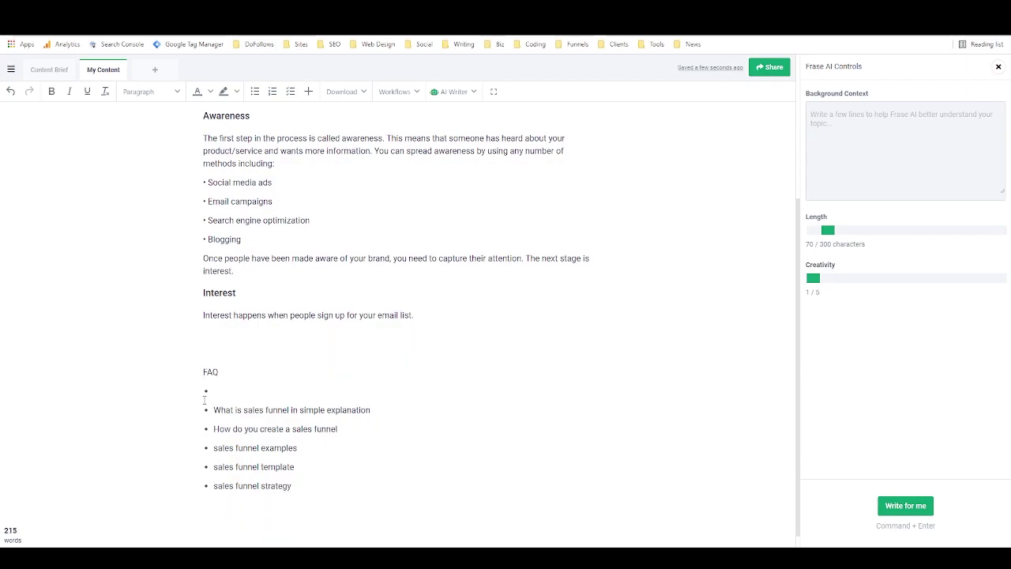
pyautogui.press('BackSpace')
pyautogui.press('BackSpace')
pyautogui.press('BackSpace')
pyautogui.press('BackSpace')
pyautogui.press('BackSpace')
pyautogui.press('BackSpace')
pyautogui.press('BackSpace')
pyautogui.press('BackSpace')
pyautogui.press('BackSpace')
pyautogui.press('BackSpace')
pyautogui.press('BackSpace')
pyautogui.press('BackSpace')
pyautogui.press('BackSpace')
pyautogui.press('BackSpace')
pyautogui.press('BackSpace')
pyautogui.press('BackSpace')
pyautogui.press('BackSpace')
pyautogui.press('BackSpace')
pyautogui.press('BackSpace')
pyautogui.press('BackSpace')
pyautogui.press('BackSpace')
pyautogui.press('BackSpace')
pyautogui.press('BackSpace')
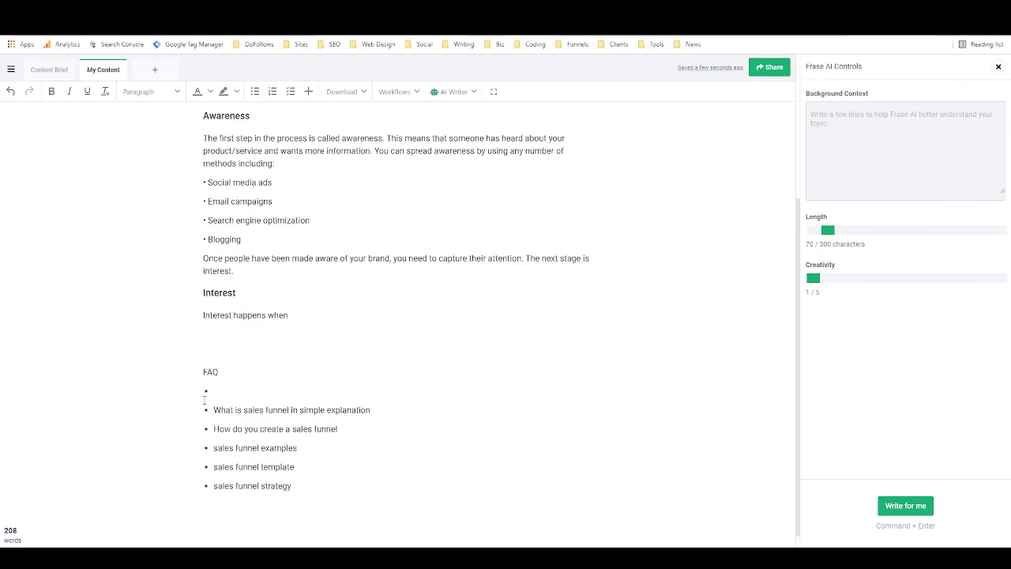
# Let the AI finish the Interest paragraph, replacing its 'etc.' with 'or following on social media.'.
pyautogui.hotkey('ctrl', 'Return')
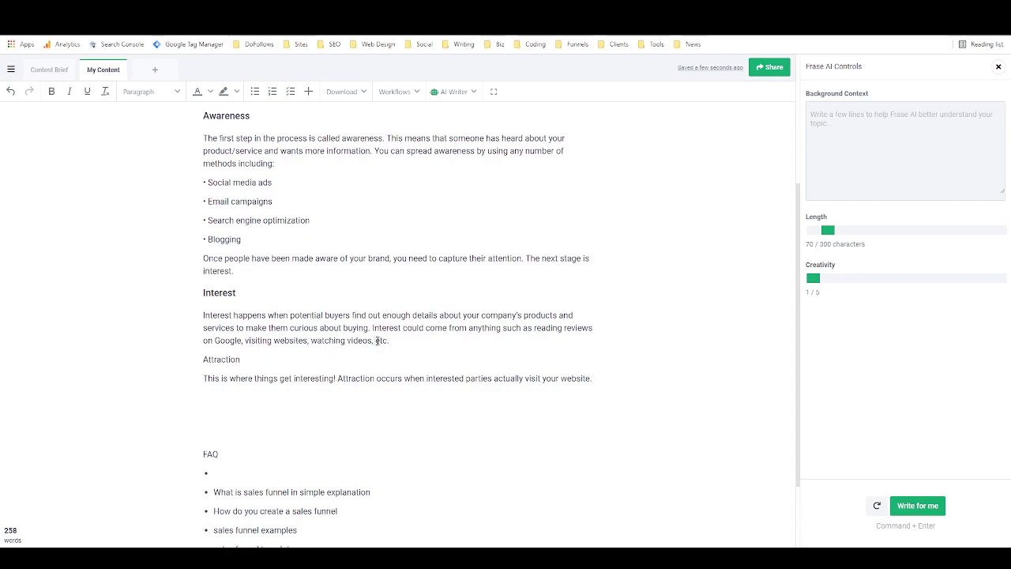
pyautogui.moveTo(374, 340); pyautogui.dragTo(394, 341)
pyautogui.write('or following on social media.')
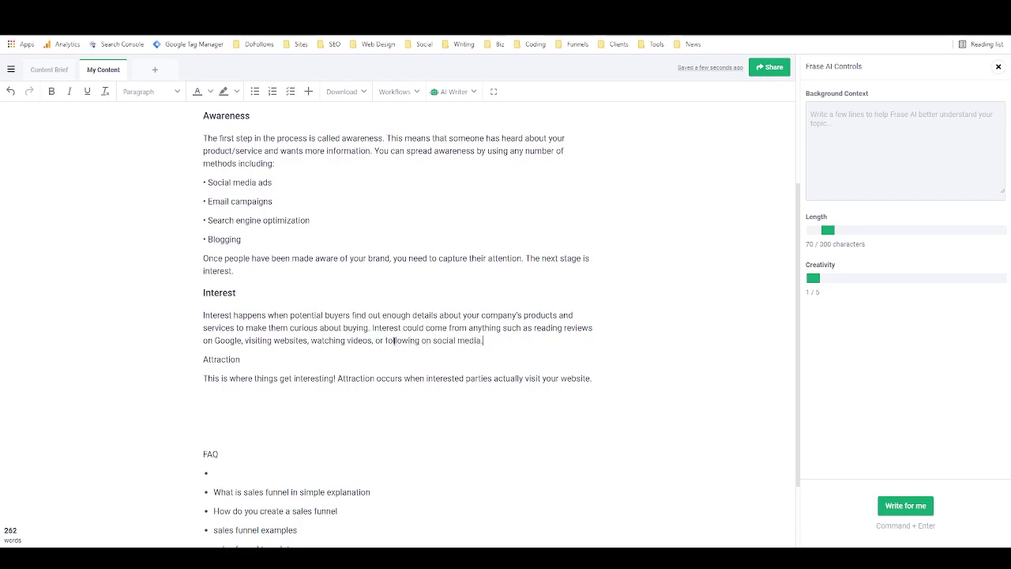
# Rename 'Attraction' to a 'Desire' H3 subheading and change 'Attraction' to 'Desire' in its paragraph.
pyautogui.doubleClick(240, 359)
pyautogui.write('Desire')
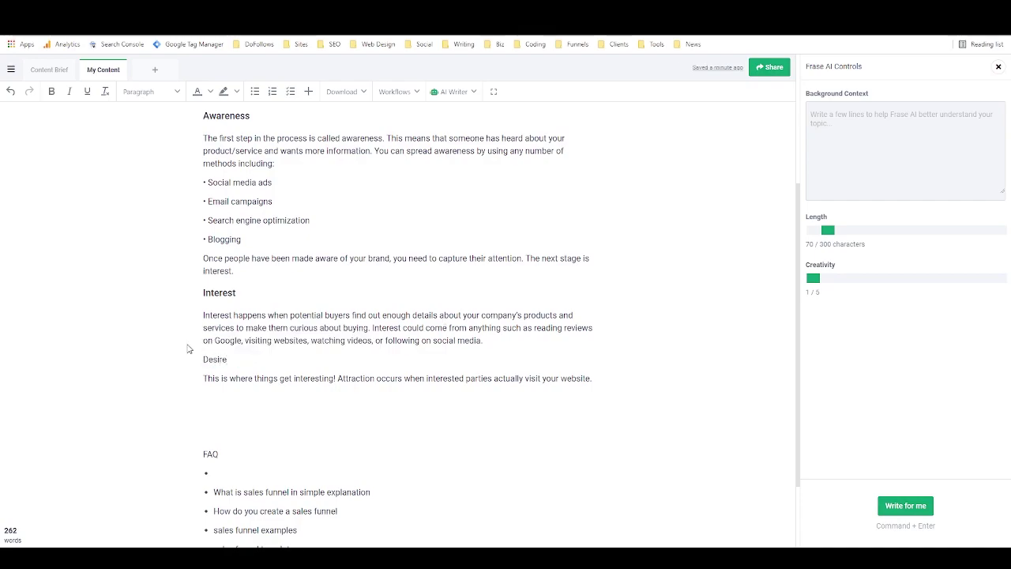
pyautogui.moveTo(232, 361); pyautogui.dragTo(198, 354)
pyautogui.click(266, 337)
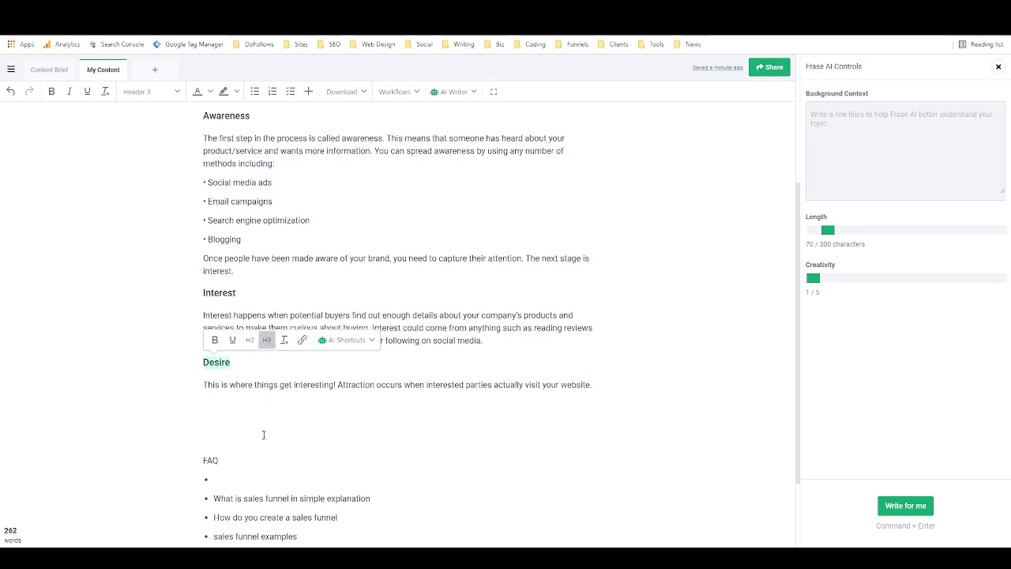
pyautogui.click(263, 418)
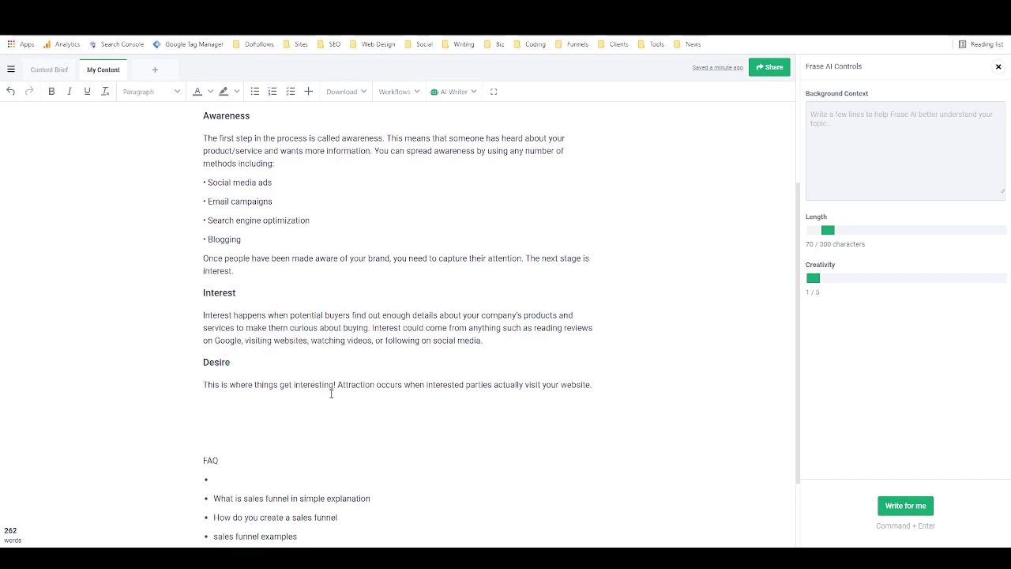
pyautogui.doubleClick(363, 385)
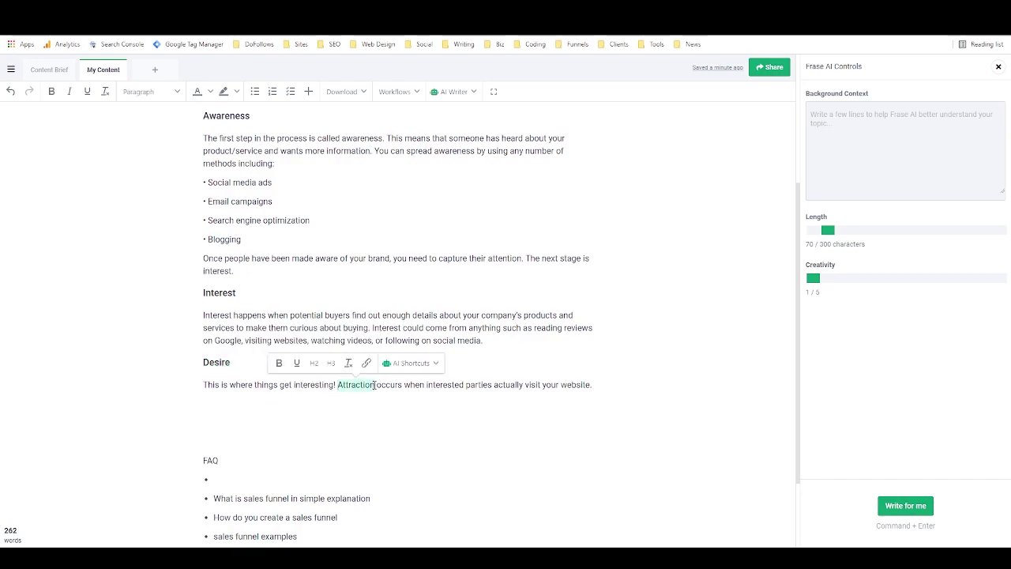
pyautogui.write('Desire')
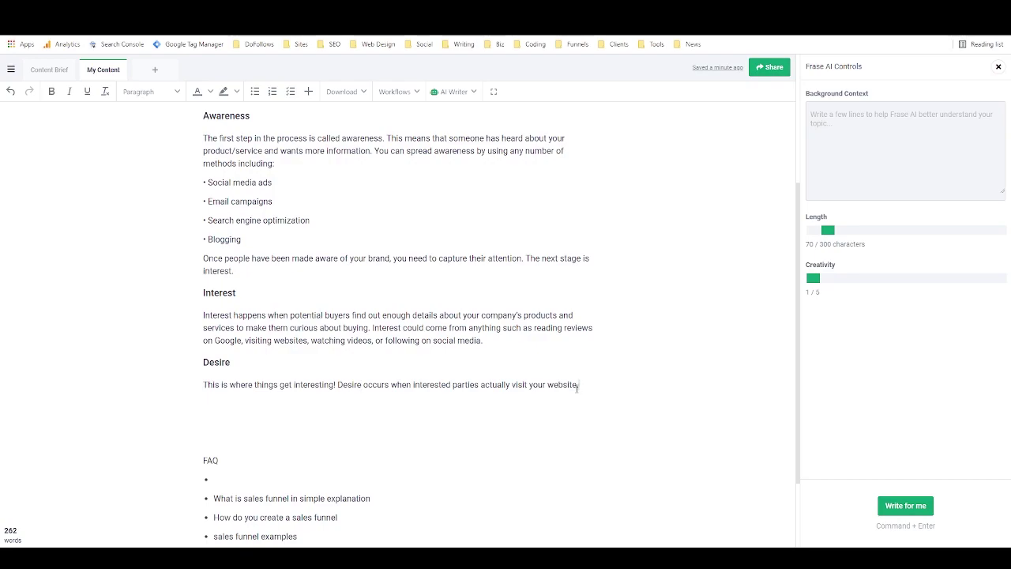
# Let the AI continue the Desire paragraph, ending it 'with a clear call to action.'.
pyautogui.hotkey('ctrl', 'Return')
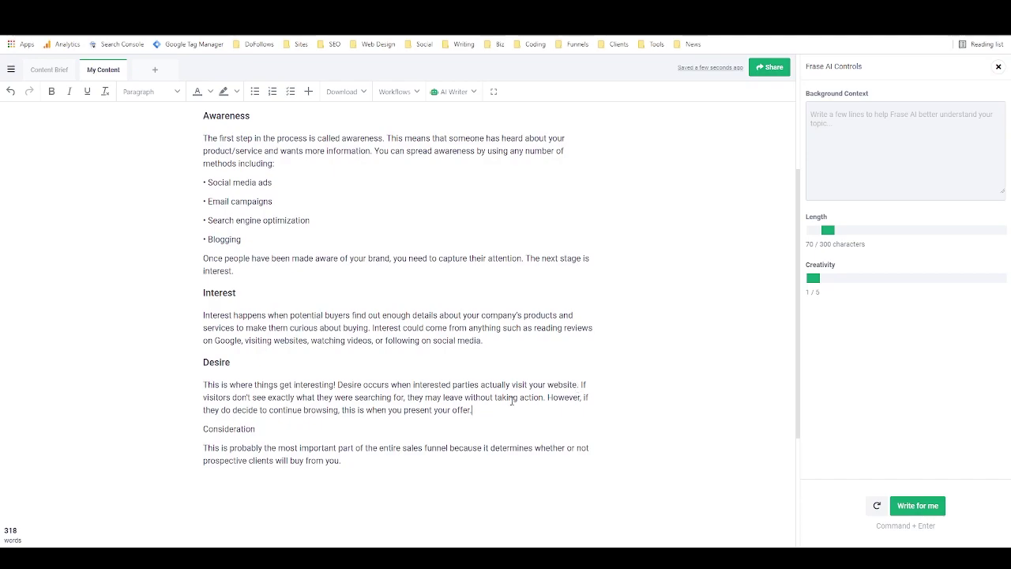
pyautogui.press('BackSpace')
pyautogui.write('with a')
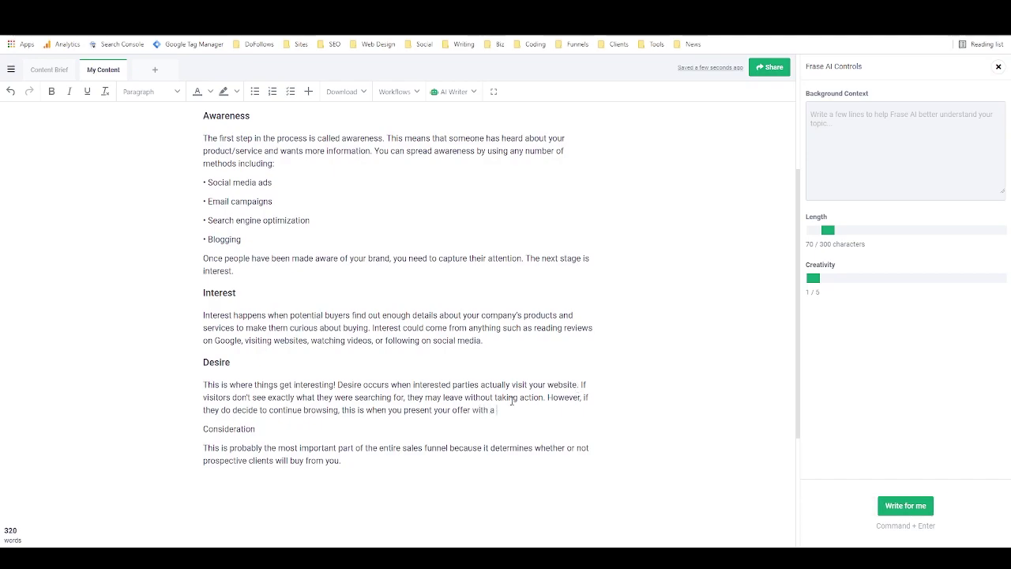
pyautogui.write(' clear call')
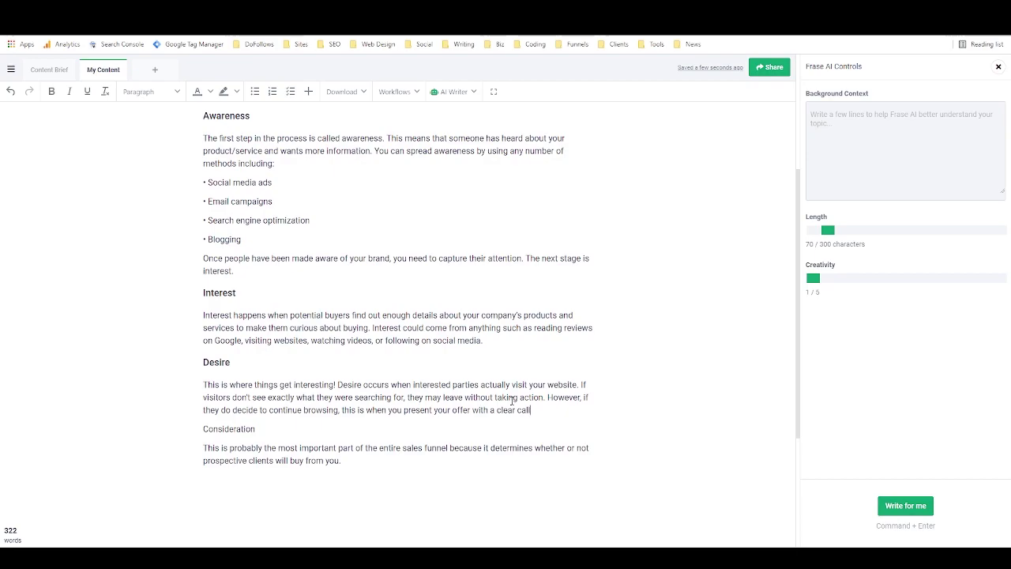
pyautogui.write(' to action.')
pyautogui.moveTo(356, 459); pyautogui.dragTo(203, 428)
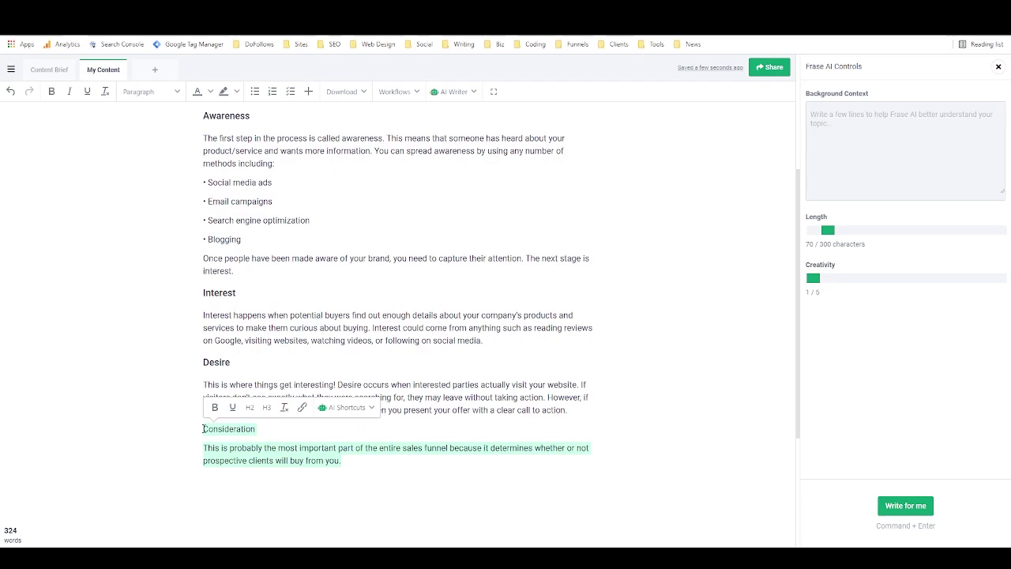
# Add an 'Action' H3 subheading and have the AI write its paragraph from 'Actions is'.
pyautogui.write('Actio')
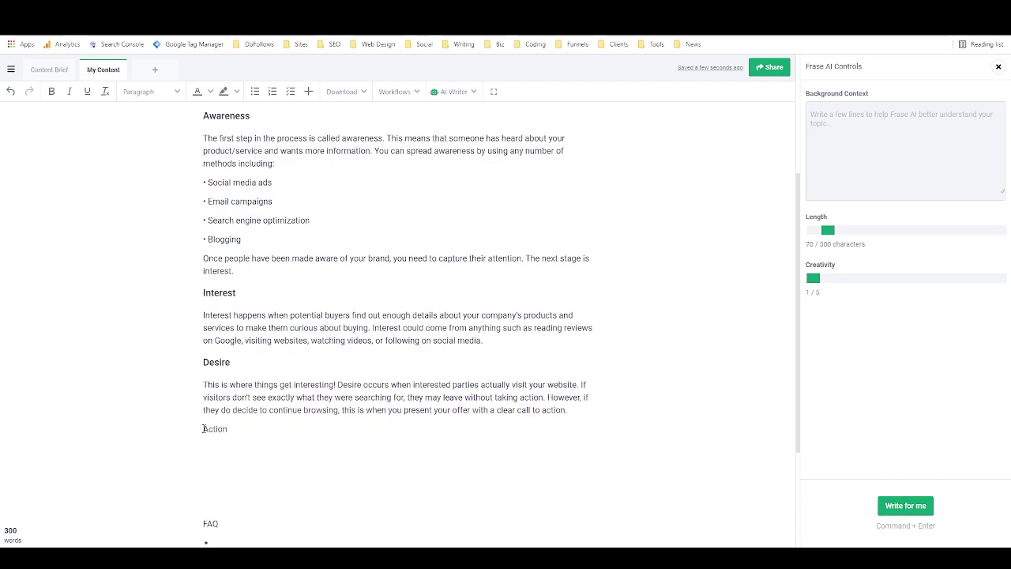
pyautogui.write('n')
pyautogui.doubleClick(225, 432)
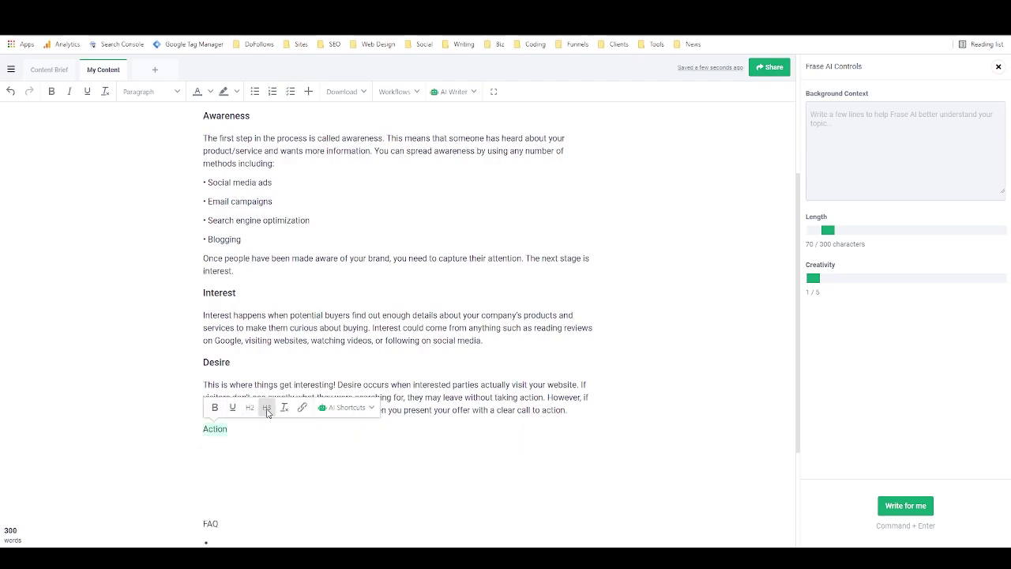
pyautogui.click(267, 407)
pyautogui.click(236, 452)
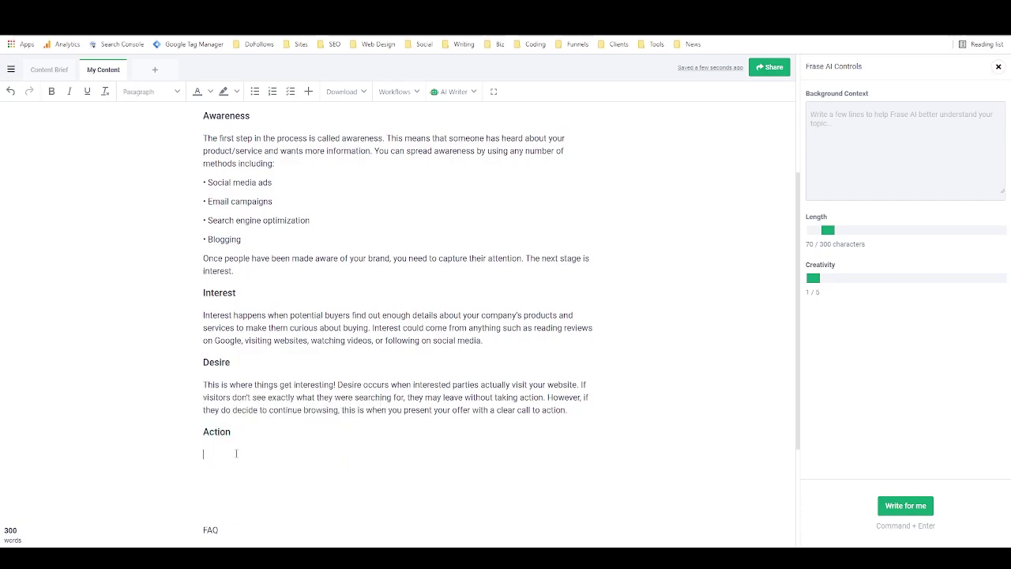
pyautogui.write('Actions is')
pyautogui.press('super+Return')
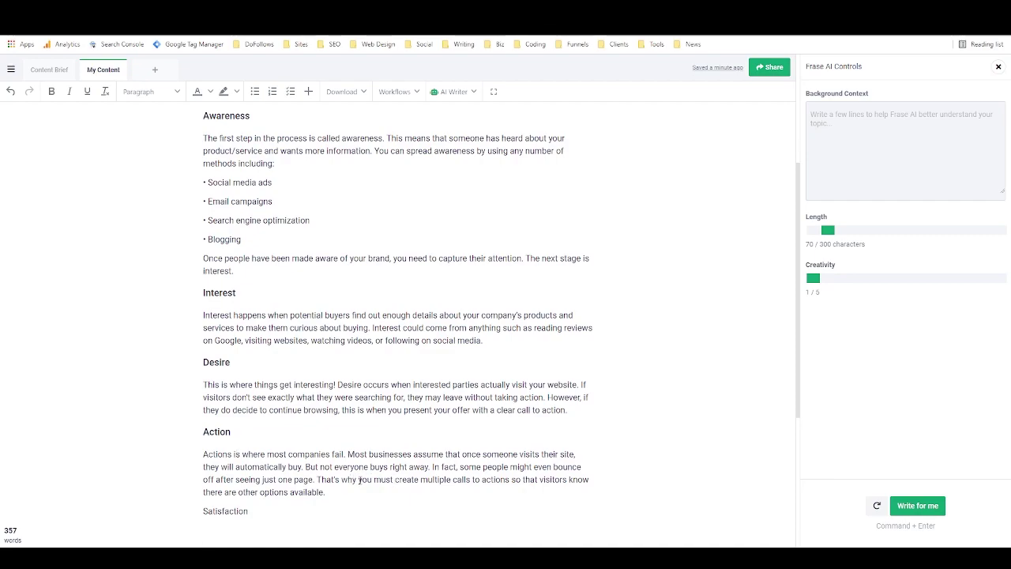
# Edit the Action paragraph, swapping 'you must create' for 'using' and ending with 'throughout a page is ideal'.
pyautogui.moveTo(359, 480); pyautogui.dragTo(419, 480)
pyautogui.write('using')
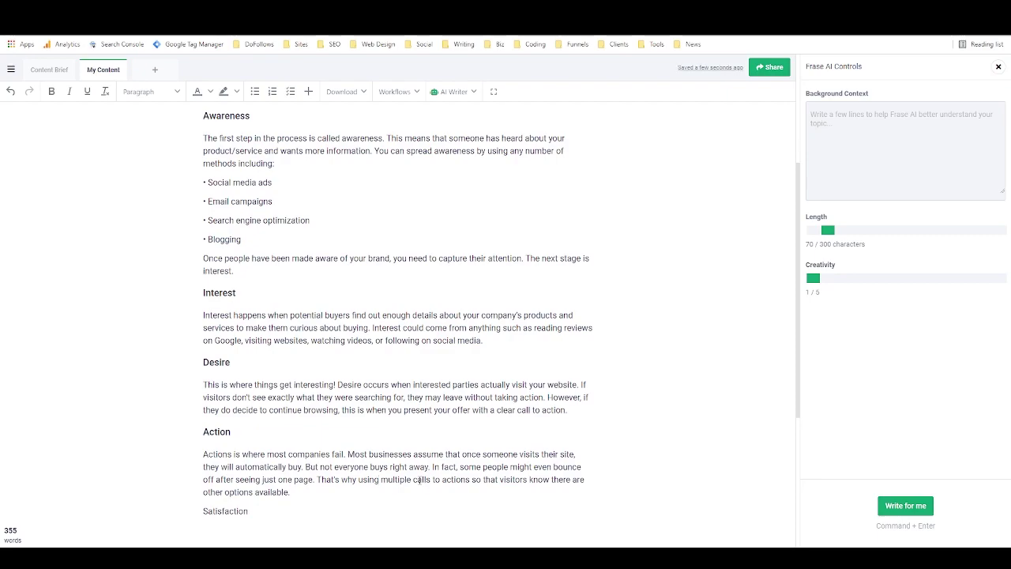
pyautogui.moveTo(472, 479); pyautogui.dragTo(487, 490)
pyautogui.write('throughout a page is ideal')
# Delete the leftover 'Satisfaction' line below the Action paragraph.
pyautogui.moveTo(308, 499); pyautogui.dragTo(196, 505)
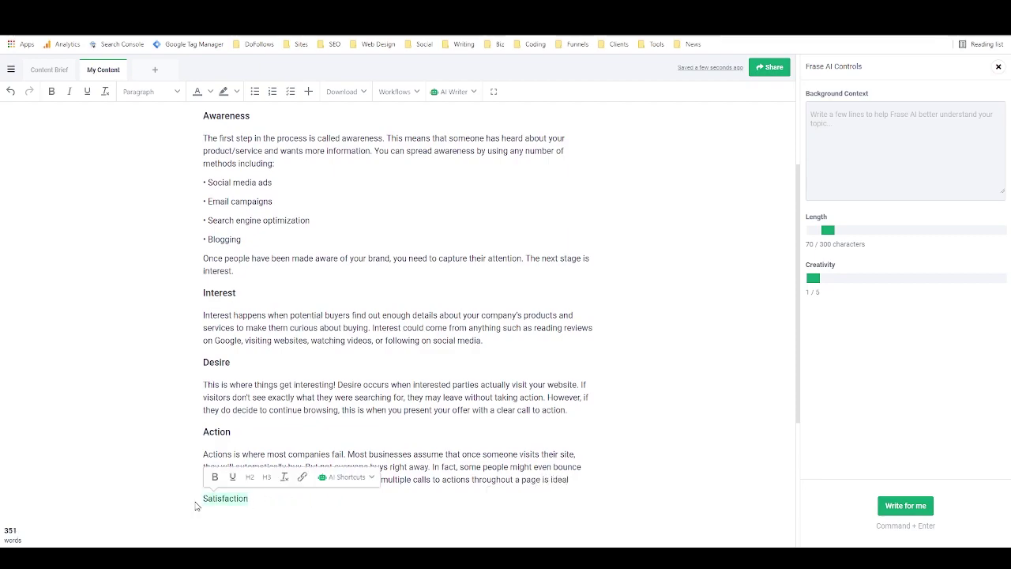
pyautogui.press('BackSpace')
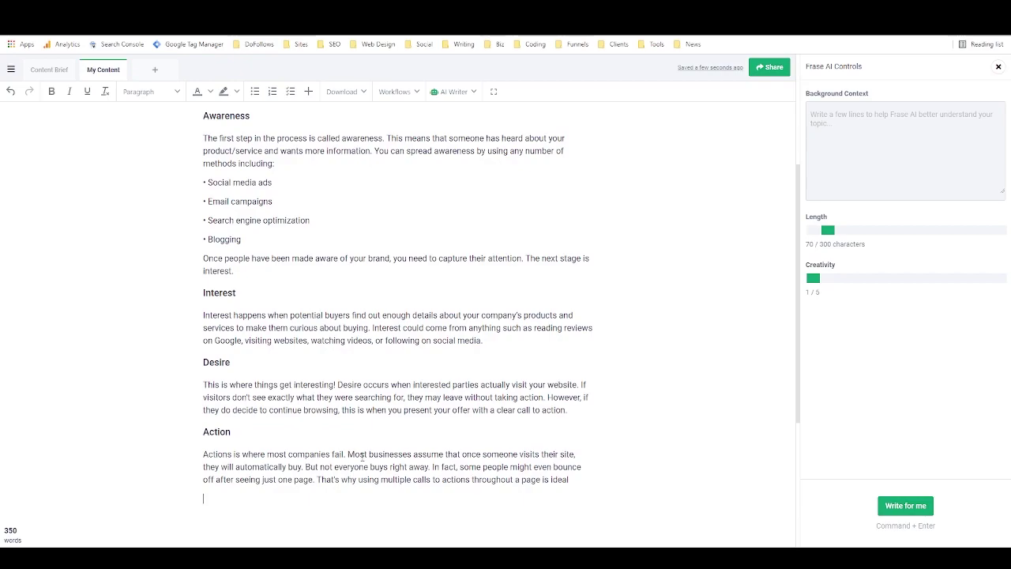
pyautogui.scroll(1, 316, 473)
pyautogui.scroll(-2, 79, 489)
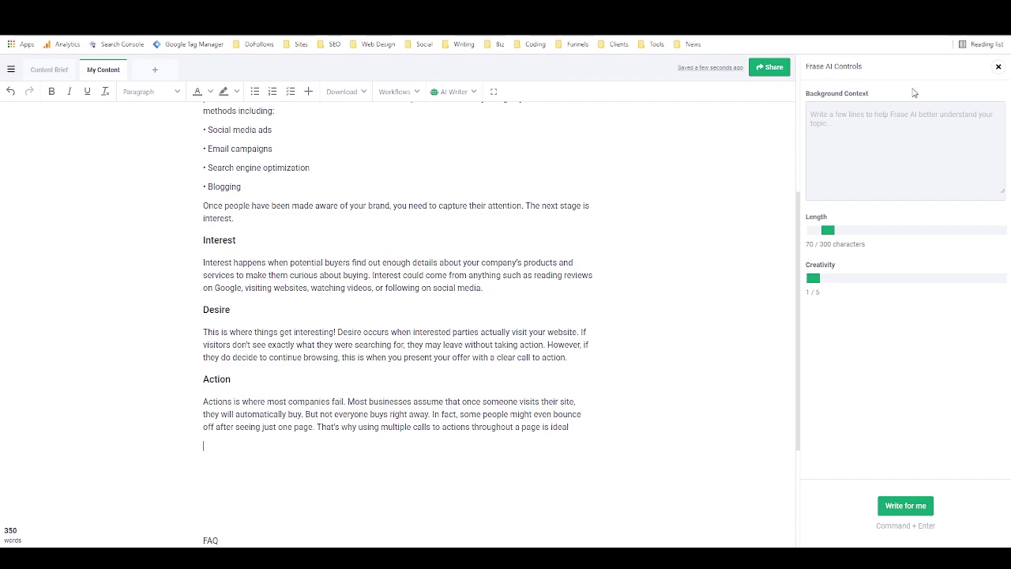
# Insert an AI Smart Lists outline of the text above below the Action paragraph.
pyautogui.click(473, 92)
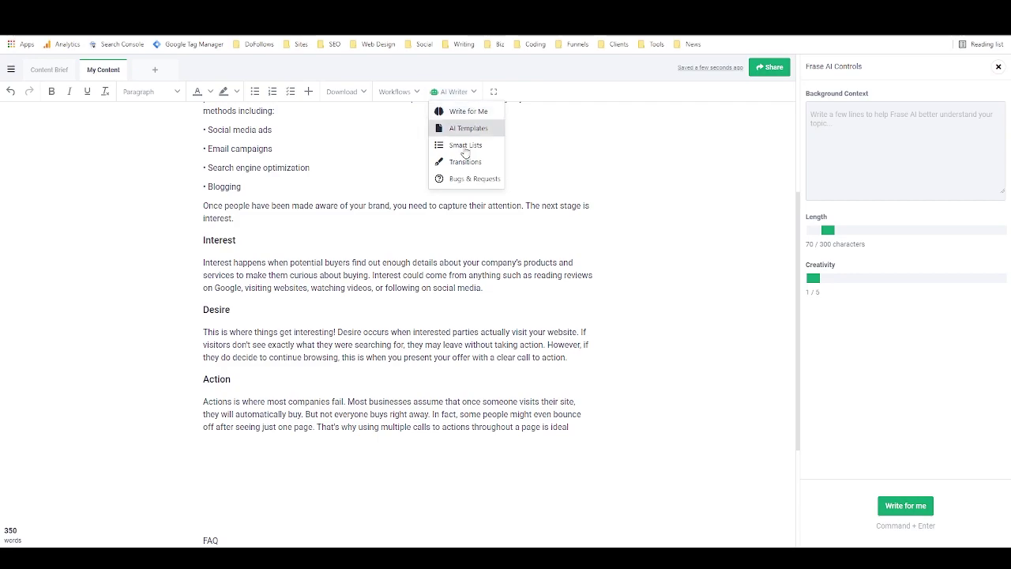
pyautogui.moveTo(464, 150)
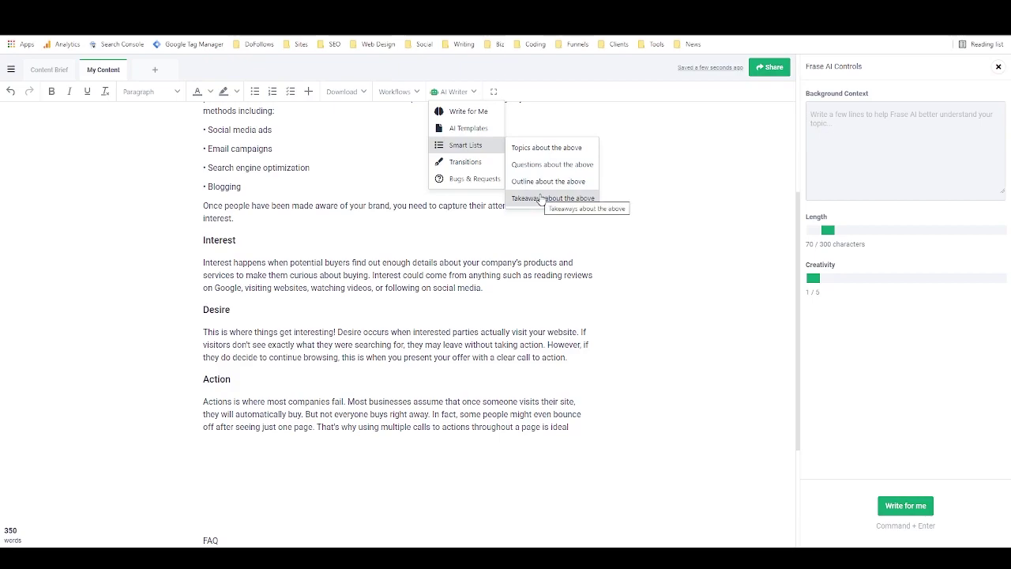
pyautogui.click(228, 461)
pyautogui.click(467, 92)
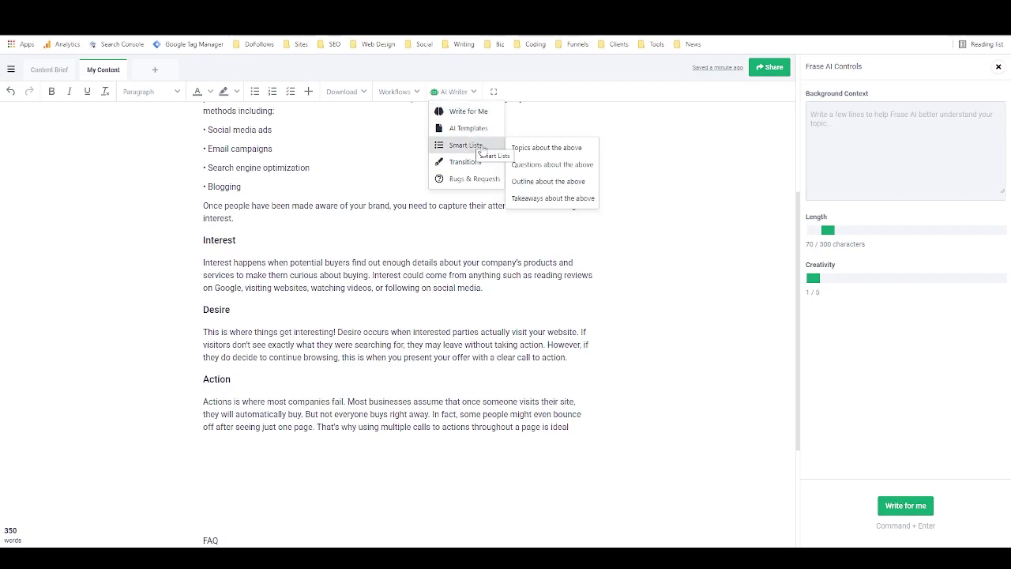
pyautogui.click(536, 181)
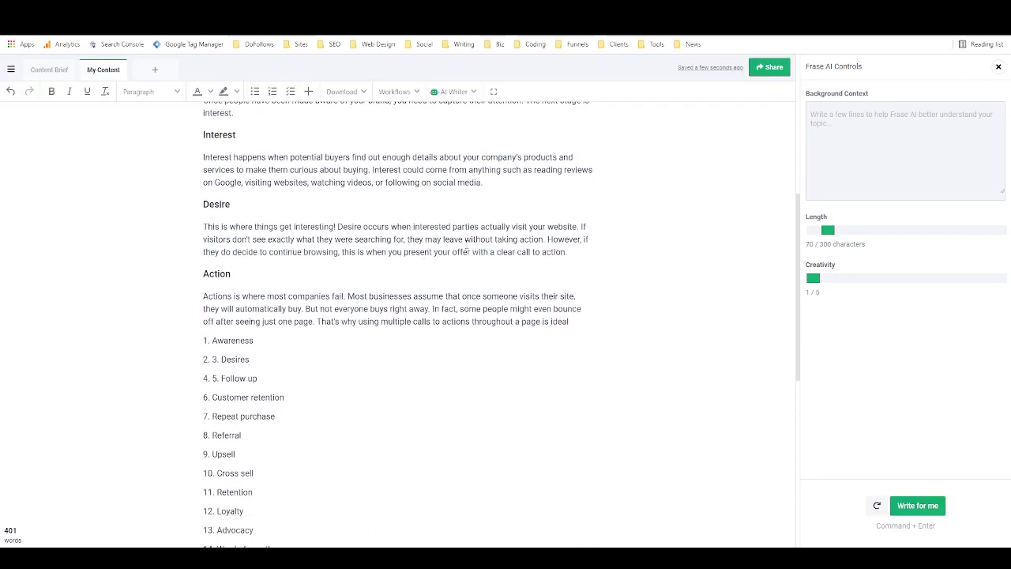
# Delete every outline item except '6. Customer retention'.
pyautogui.scroll(-2, 424, 278)
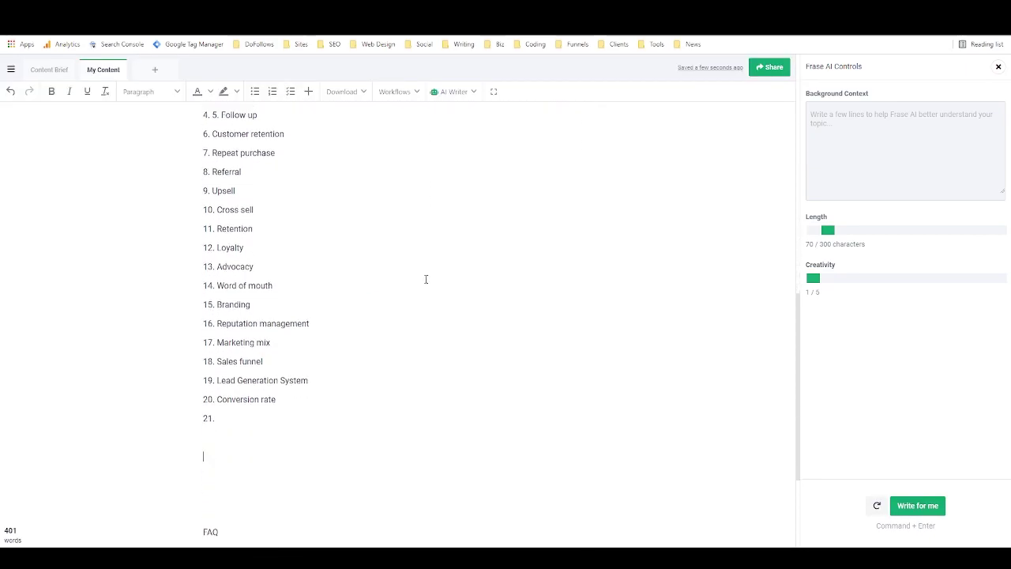
pyautogui.click(226, 422)
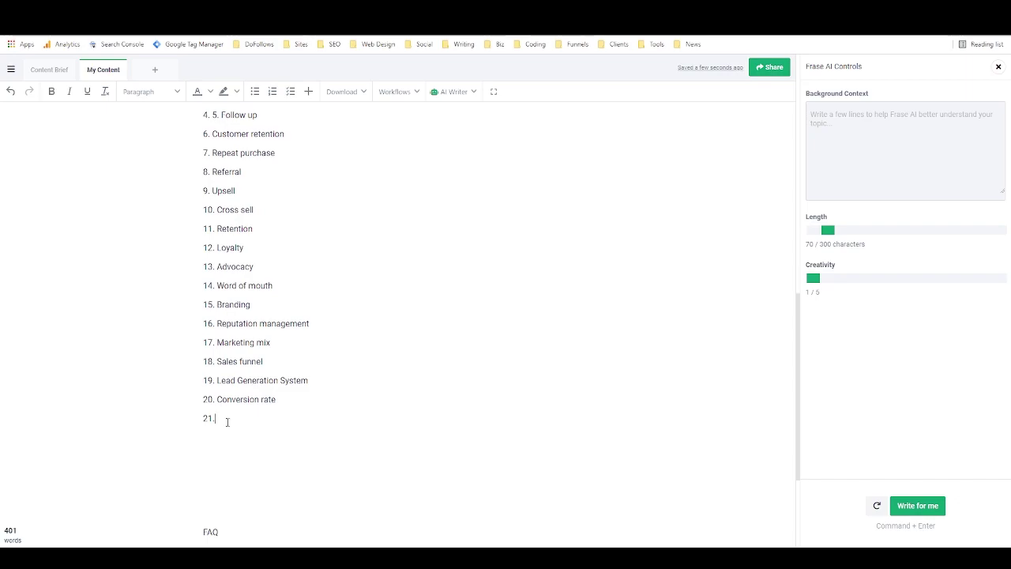
pyautogui.moveTo(227, 422); pyautogui.dragTo(191, 166)
pyautogui.scroll(1, 199, 211)
pyautogui.press('BackSpace')
pyautogui.press('BackSpace')
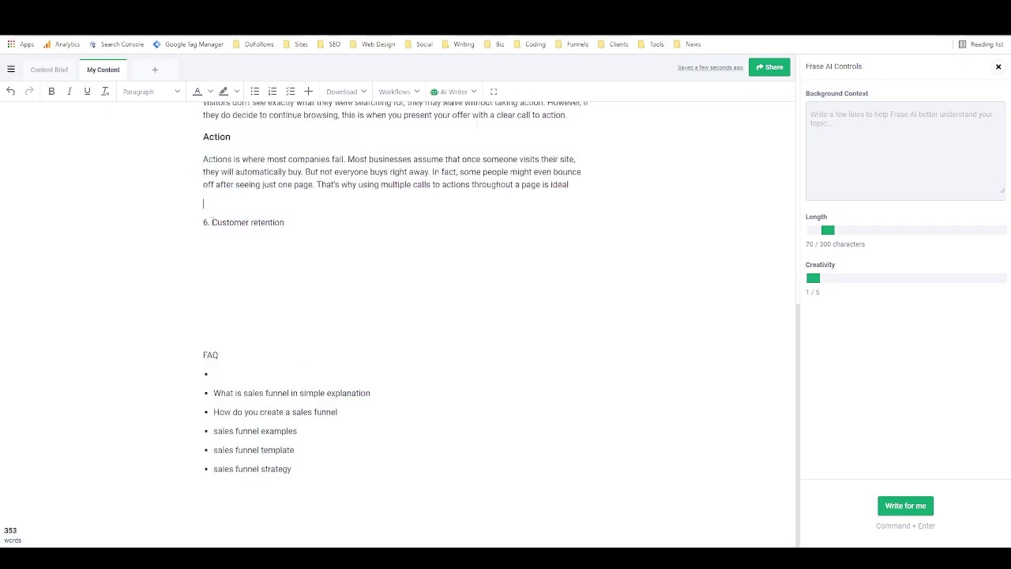
# Remove the list numbering and add a bridging sentence saying action isn't the funnel's last step.
pyautogui.click(212, 222)
pyautogui.press('BackSpace')
pyautogui.press('BackSpace')
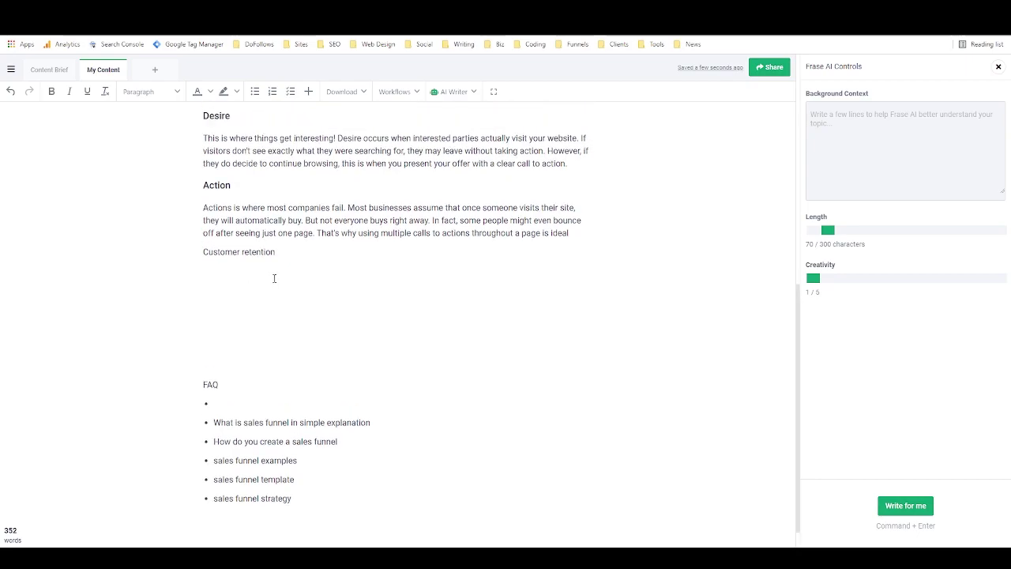
pyautogui.scroll(2, 277, 280)
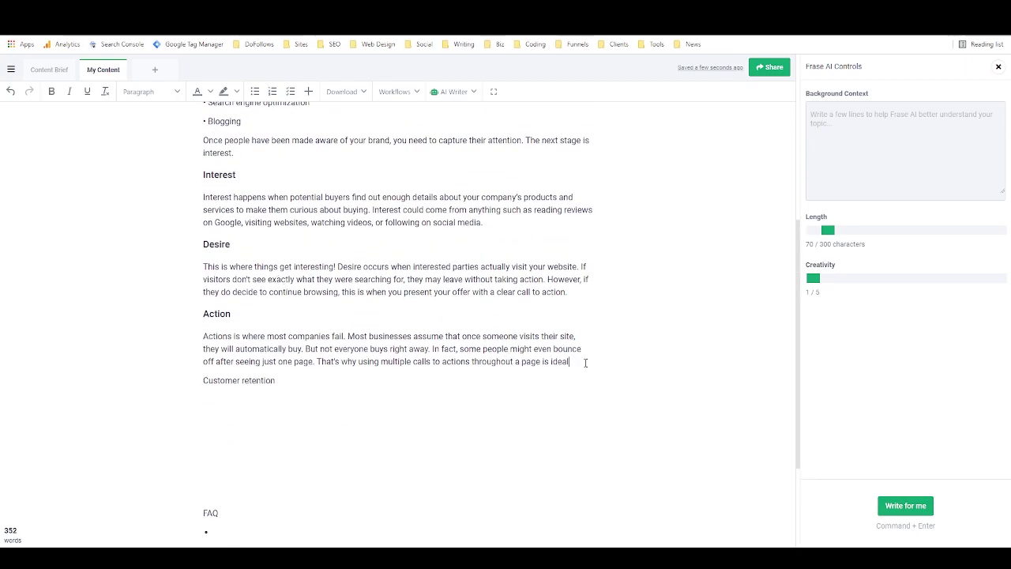
pyautogui.press('Return')
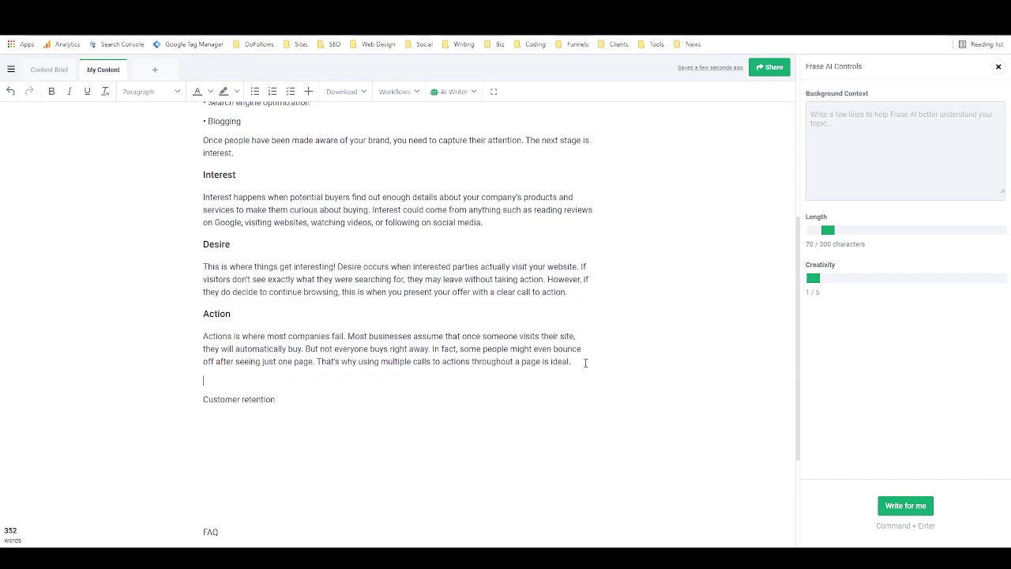
pyautogui.write('But action is not the fina')
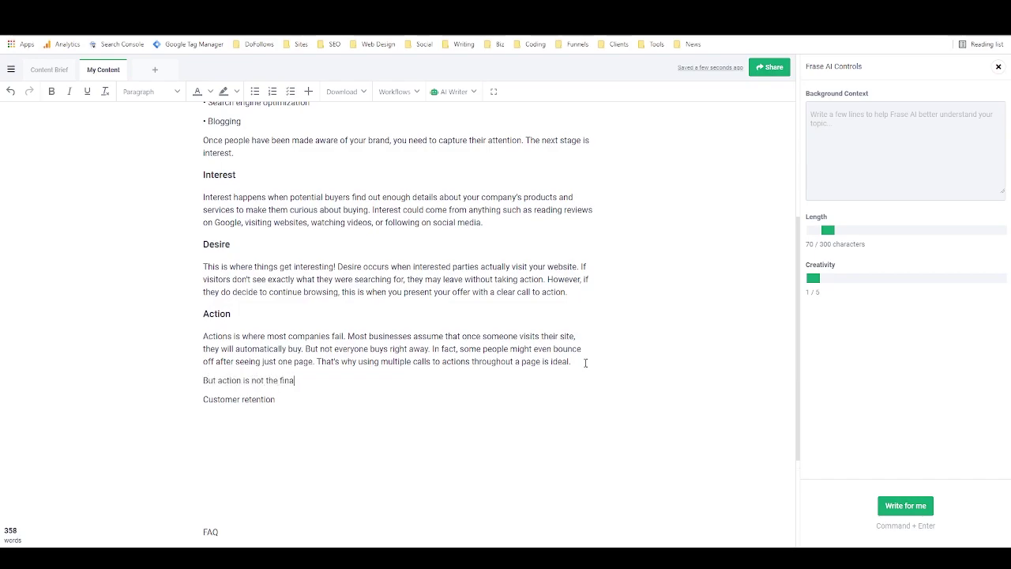
pyautogui.write('l step of ')
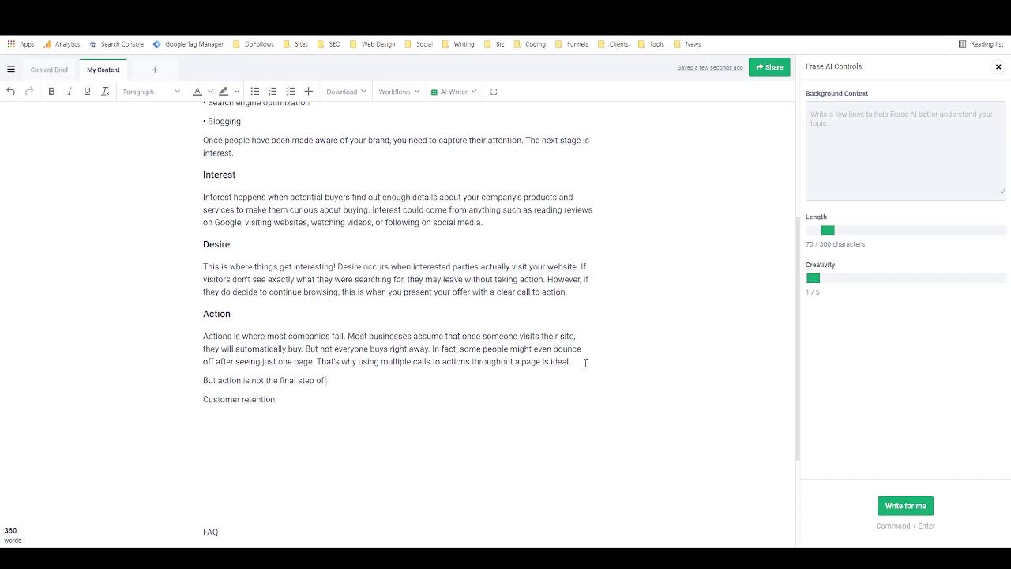
pyautogui.write('ahe full sales funnel.')
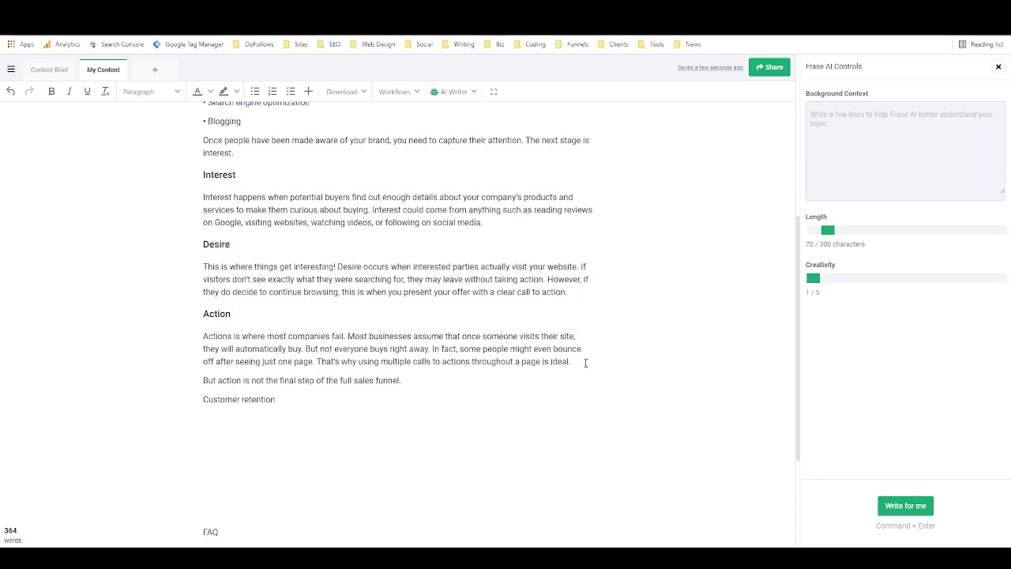
# Retitle the line 'Customer Retention and Lifetime Value' and make it an H2 heading.
pyautogui.click(242, 402)
pyautogui.press('Delete')
pyautogui.write('R')
pyautogui.moveTo(289, 403); pyautogui.dragTo(211, 402)
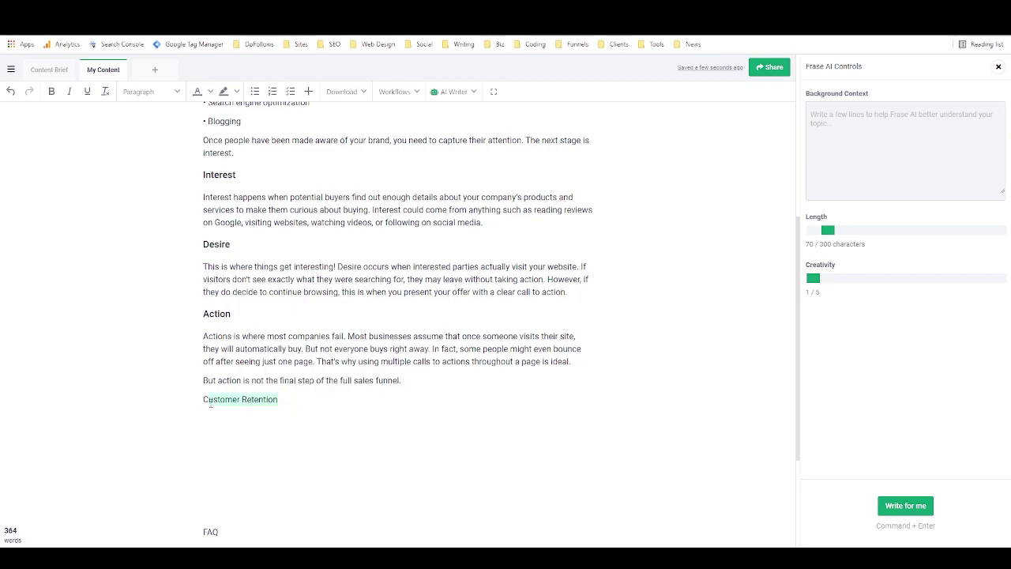
pyautogui.click(301, 400)
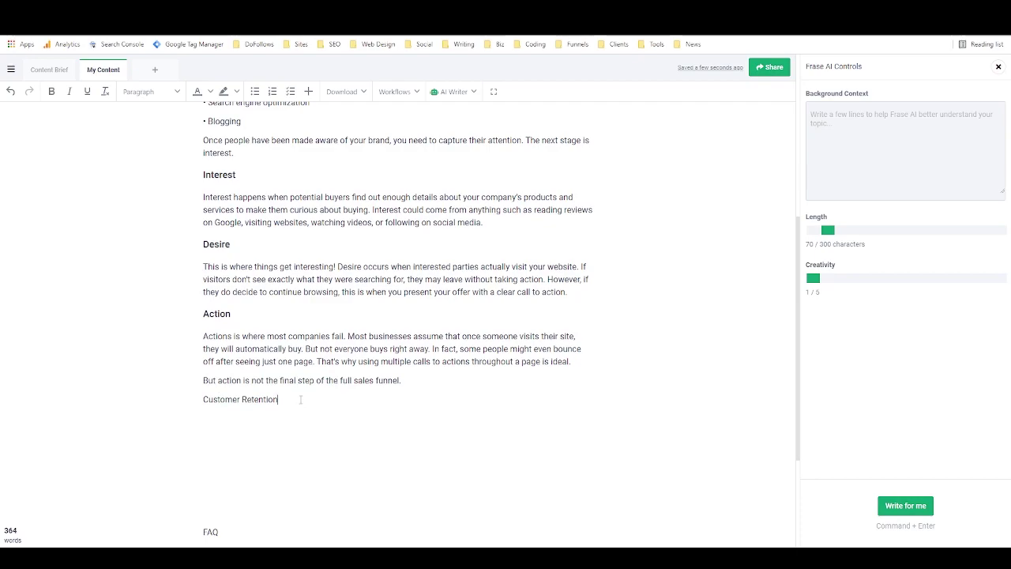
pyautogui.write('and Lifetime ')
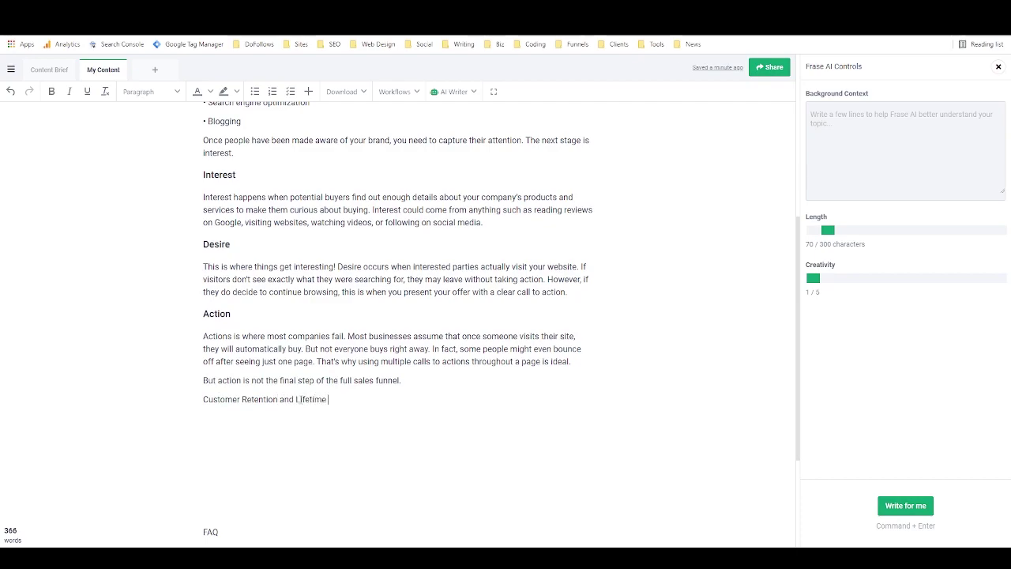
pyautogui.write('Value')
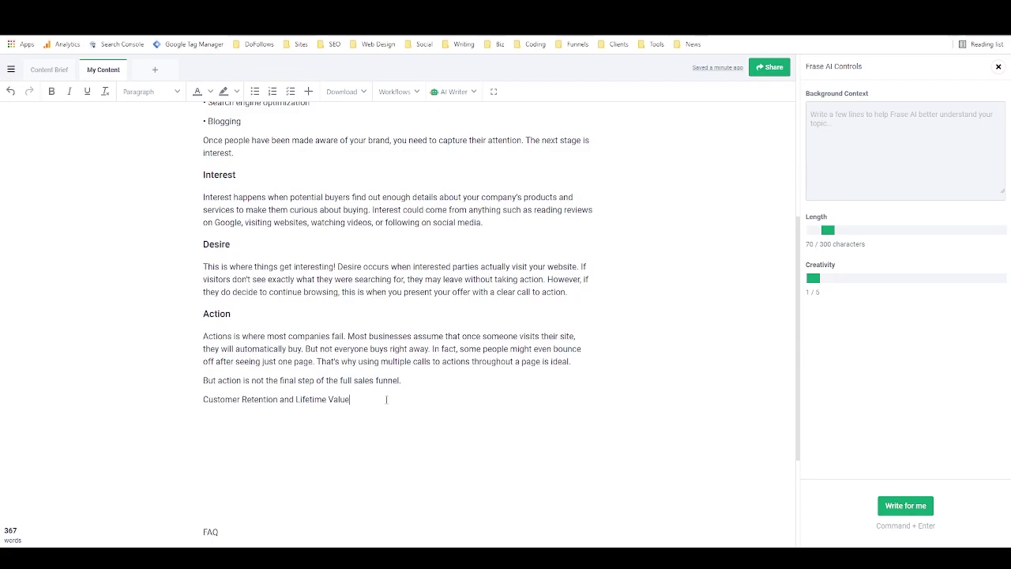
pyautogui.moveTo(386, 400); pyautogui.dragTo(195, 397)
pyautogui.click(249, 378)
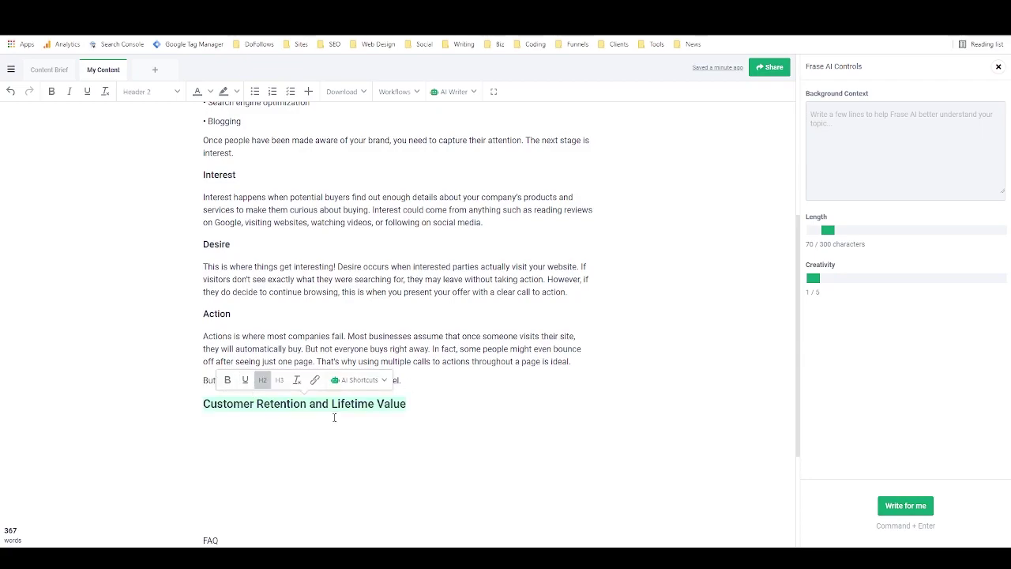
pyautogui.click(429, 419)
pyautogui.scroll(-2, 430, 410)
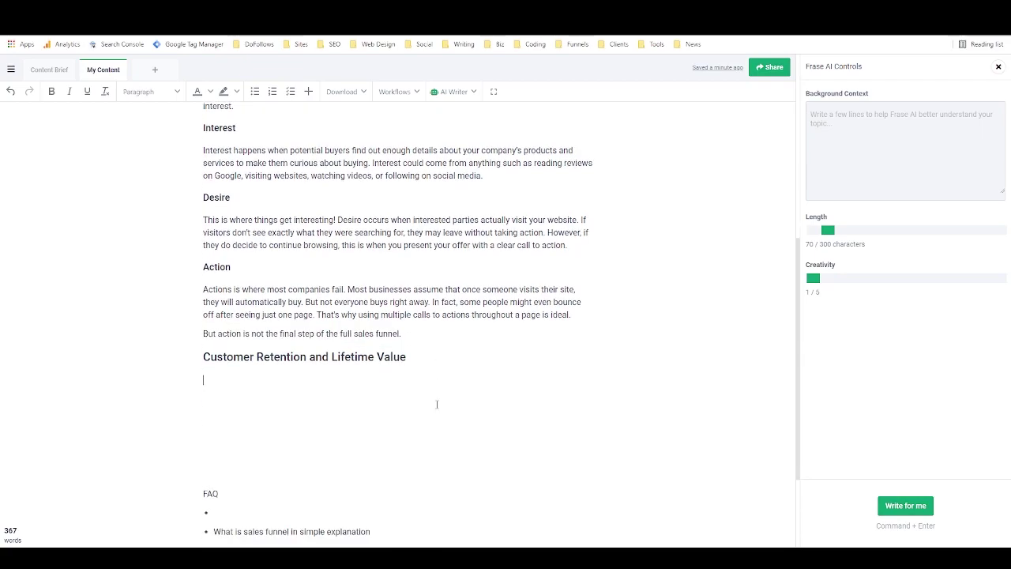
# Insert an AI 'Questions about the above' smart list of eight questions under the H2.
pyautogui.click(213, 268)
pyautogui.click(466, 91)
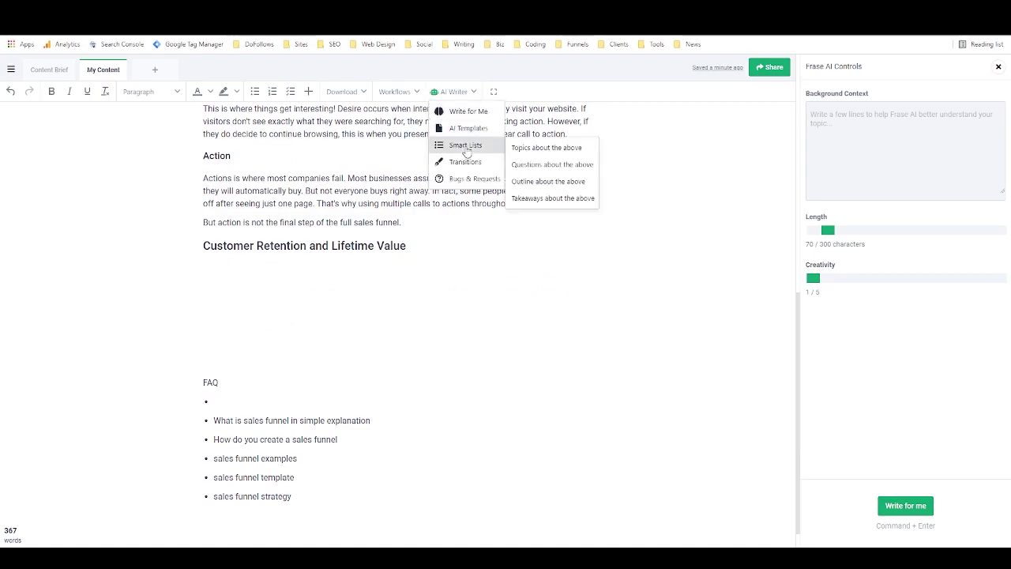
pyautogui.moveTo(468, 162)
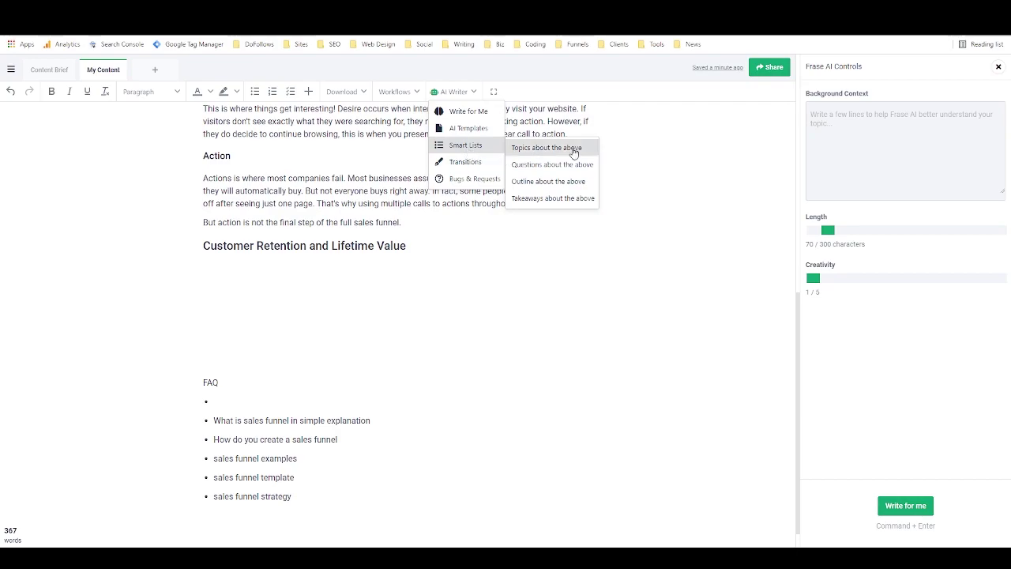
pyautogui.click(570, 164)
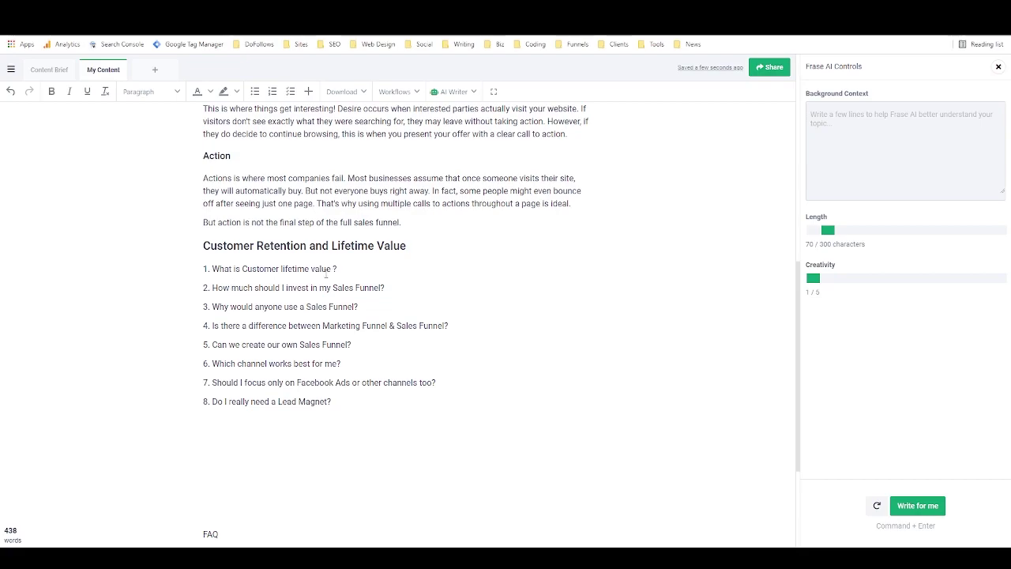
pyautogui.scroll(2, 347, 284)
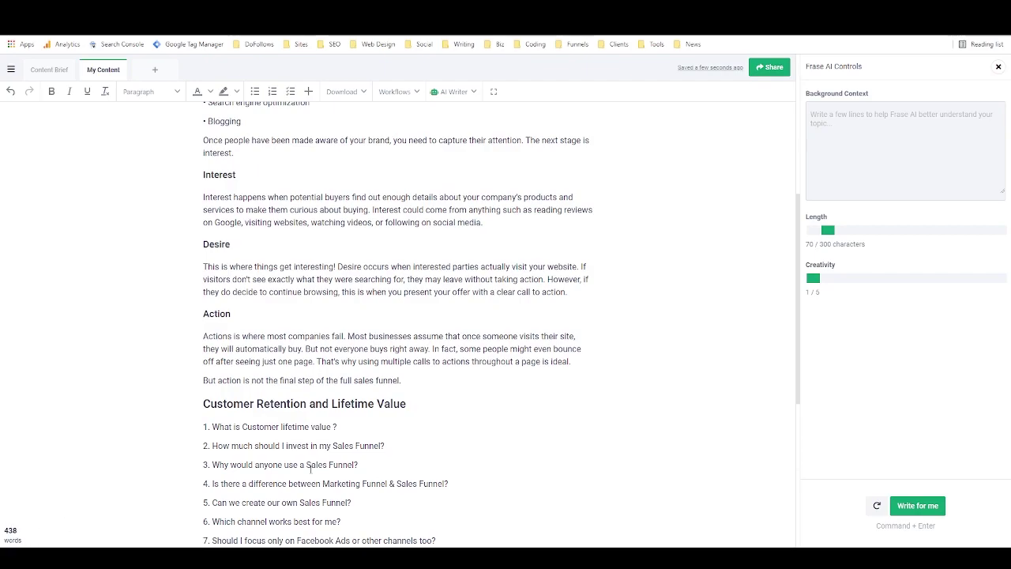
pyautogui.scroll(3, 399, 393)
pyautogui.scroll(2, 429, 399)
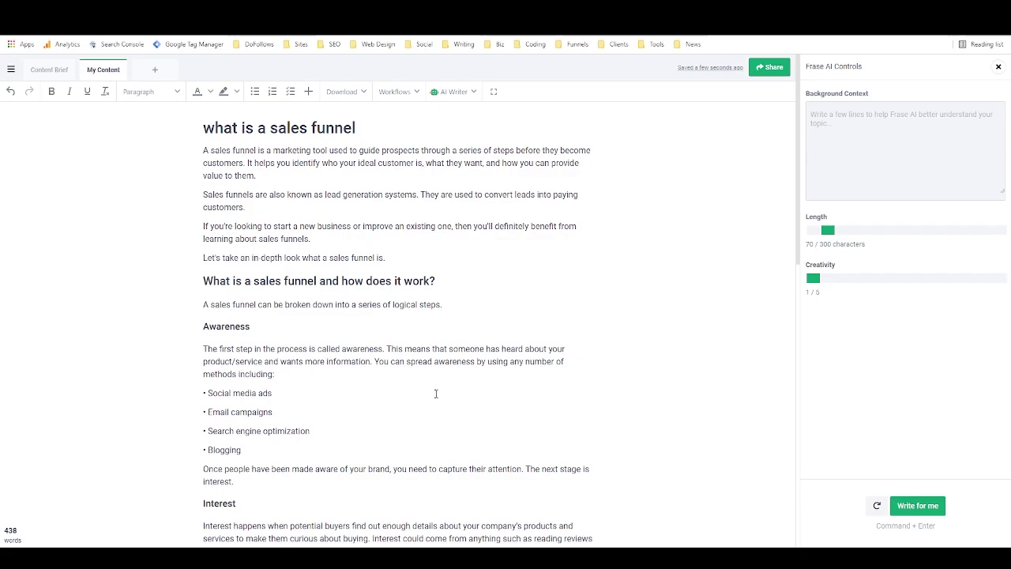
pyautogui.scroll(-3, 436, 392)
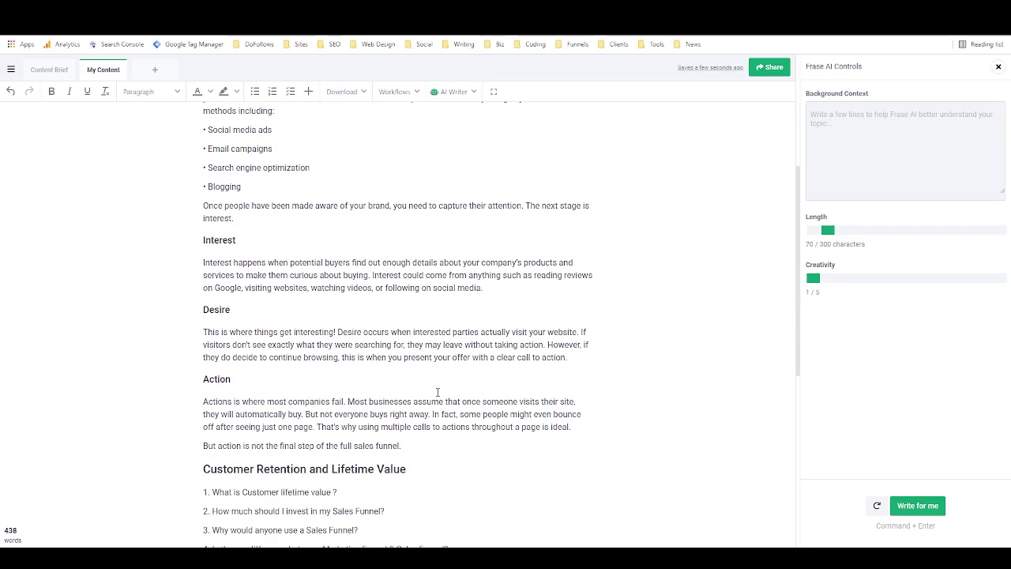
pyautogui.scroll(-3, 437, 391)
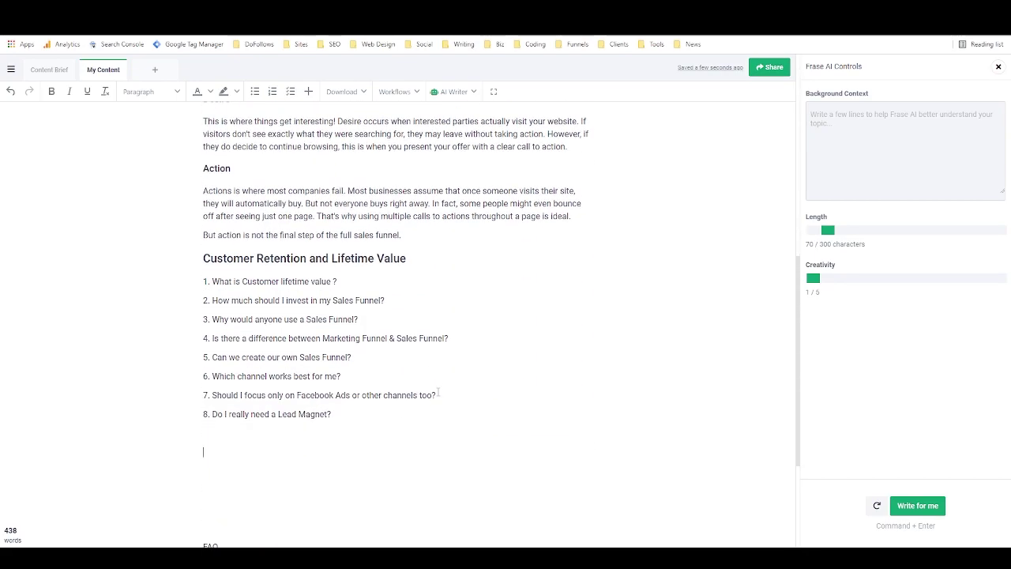